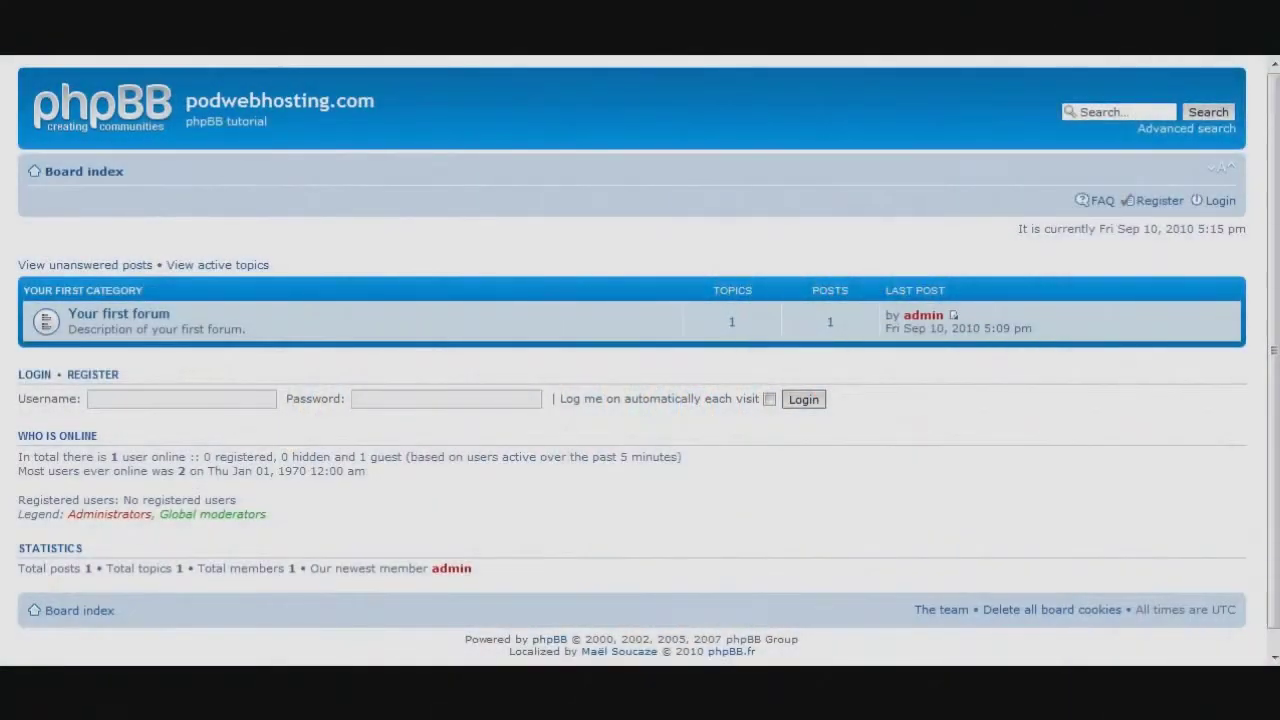
Enter the admin username and password and submit the login.
click(181, 399)
text(admin)
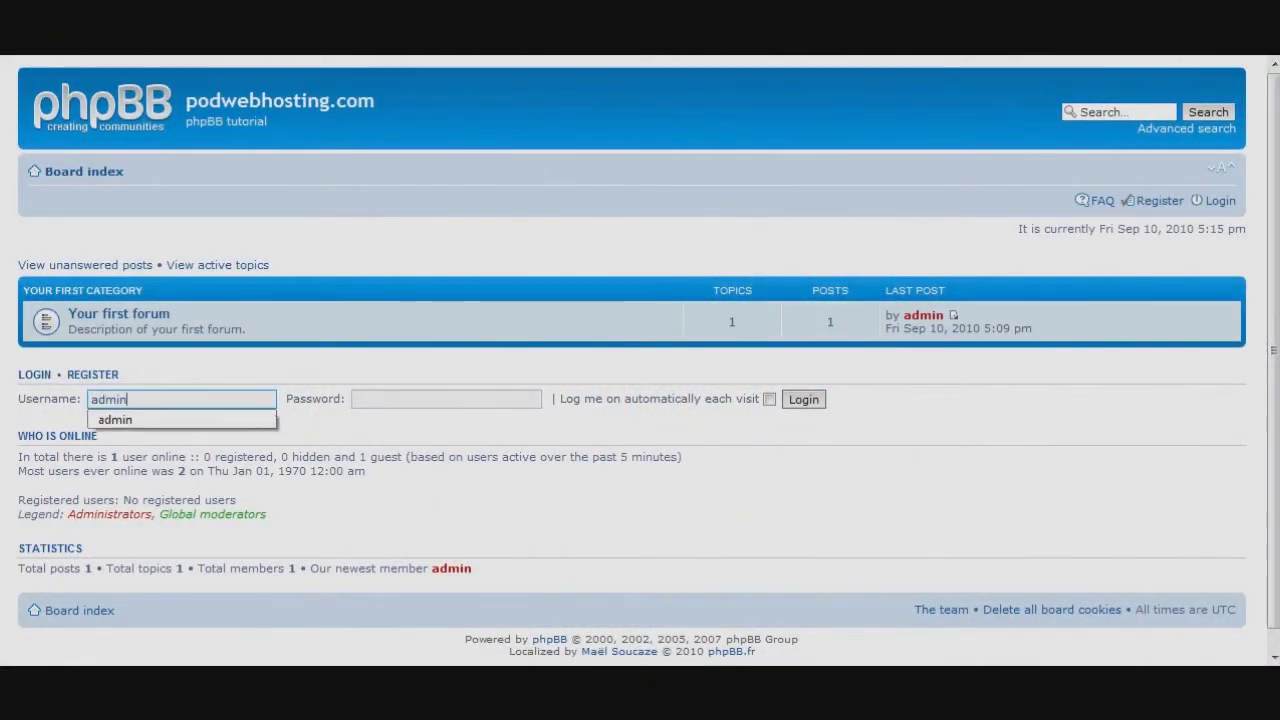
key(Tab)
text(•••••••)
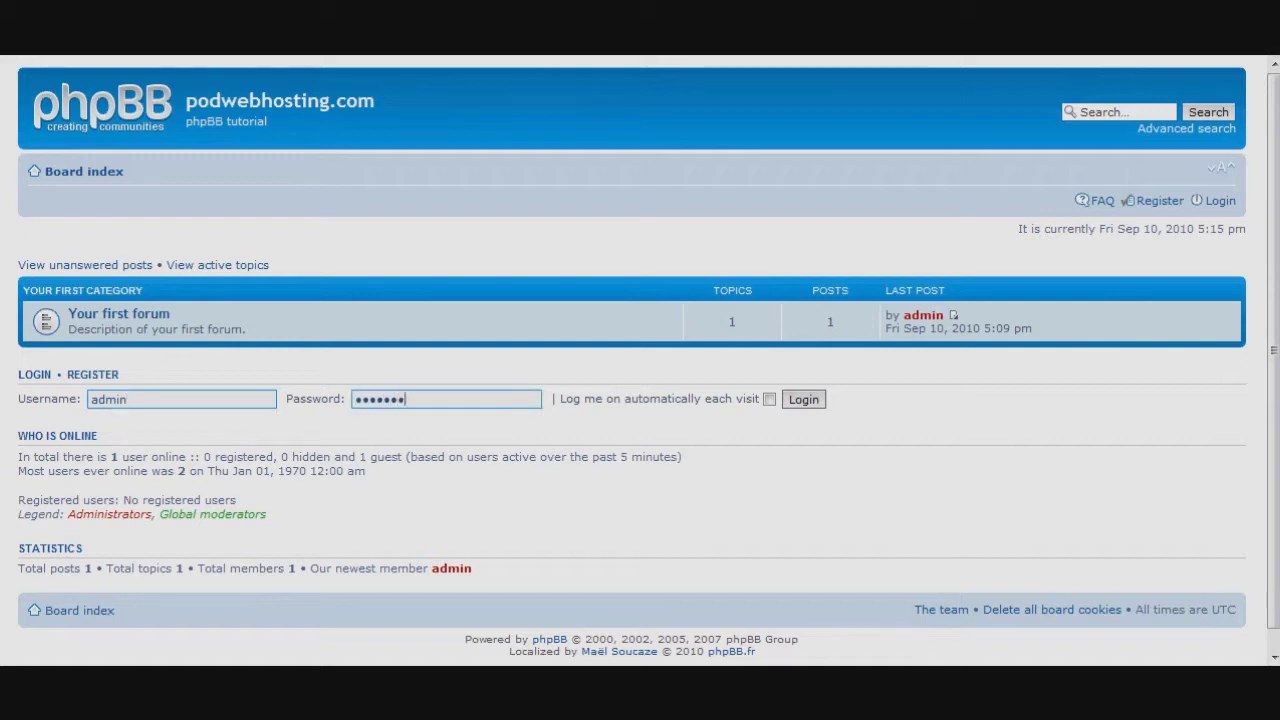
key(Return)
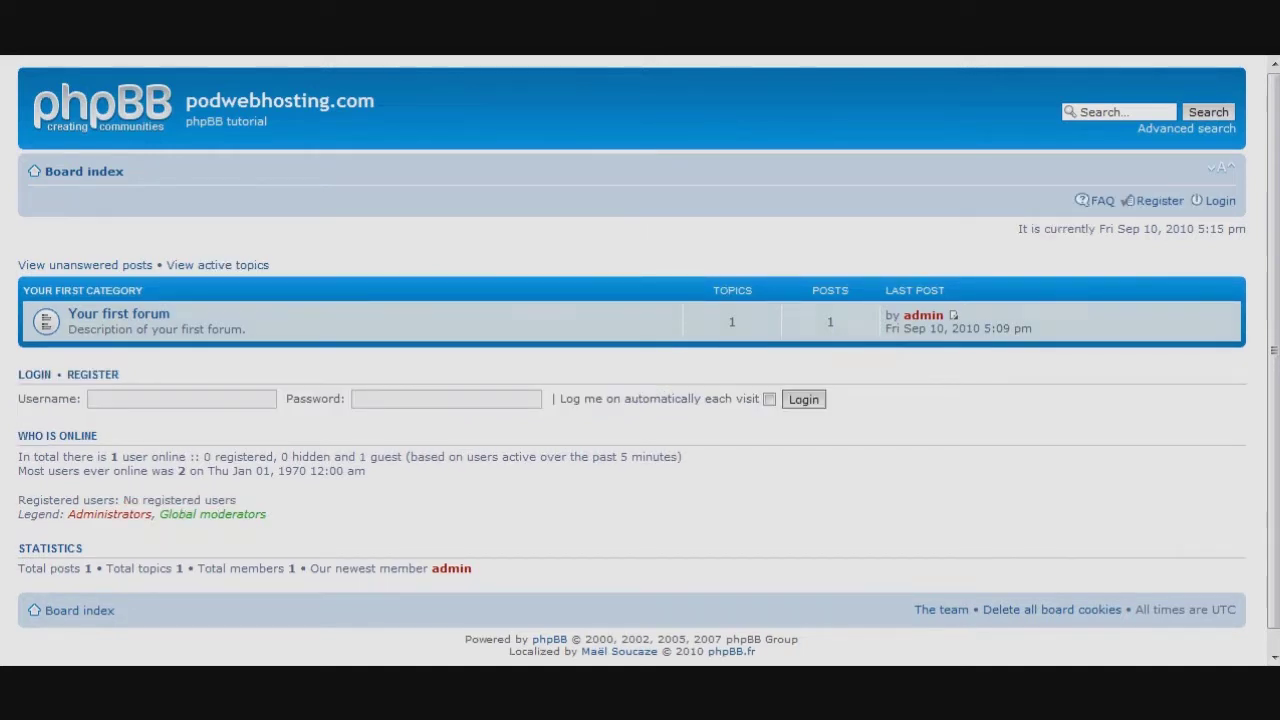
Re-enter the admin credentials and go to the Administration Control Panel.
click(181, 399)
text(admin)
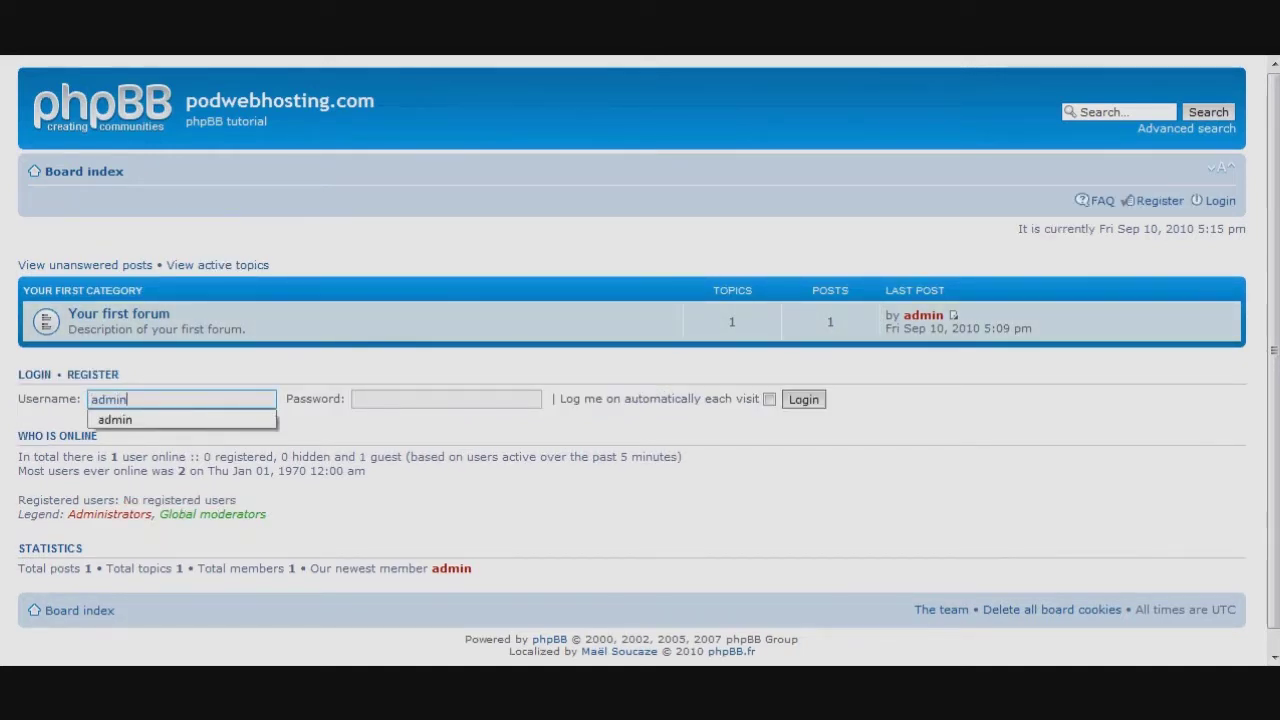
key(Tab)
text(•••••••)
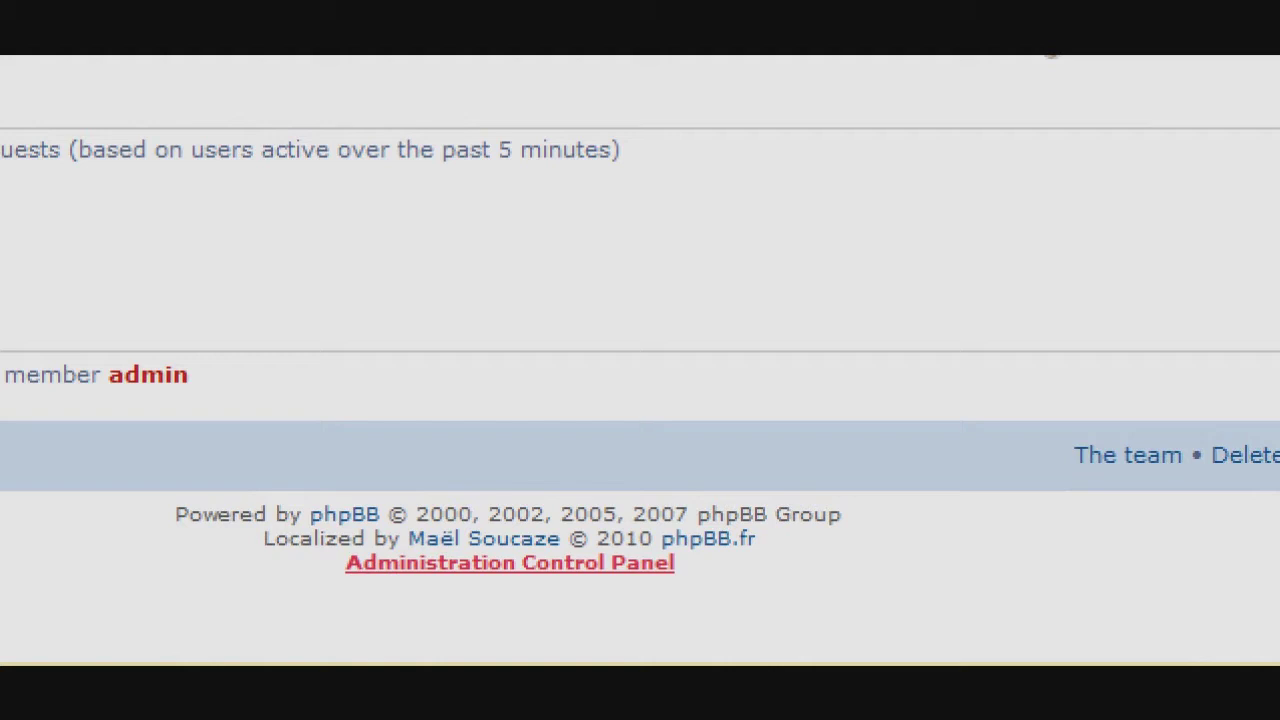
click(510, 562)
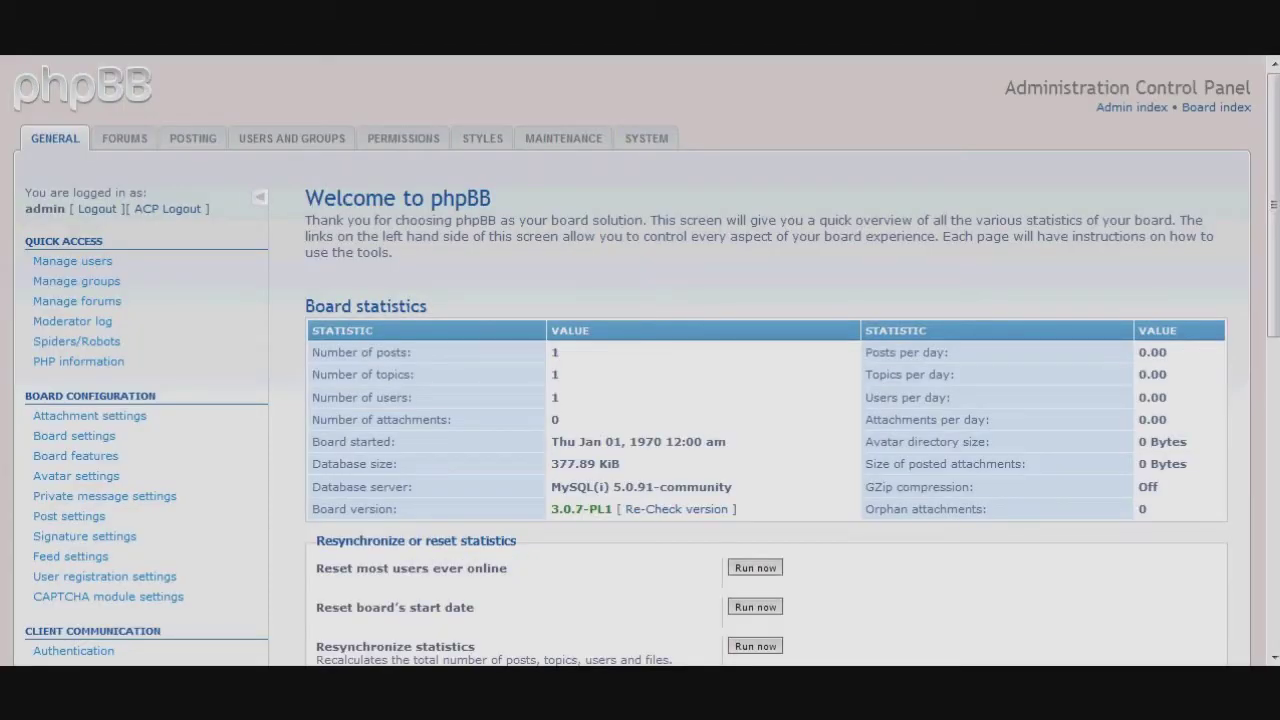
Switch to the FORUMS tab to reach the Manage forums page.
scroll(640, 360, down, 10)
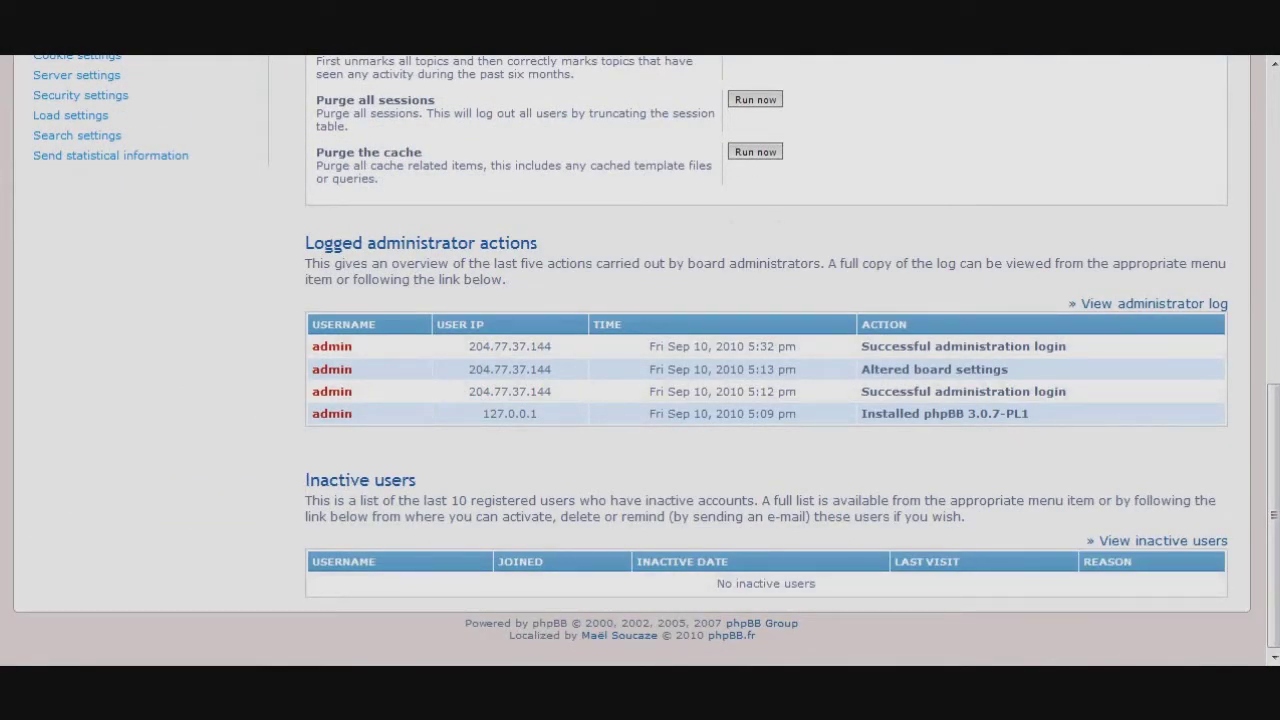
scroll(640, 360, up, 10)
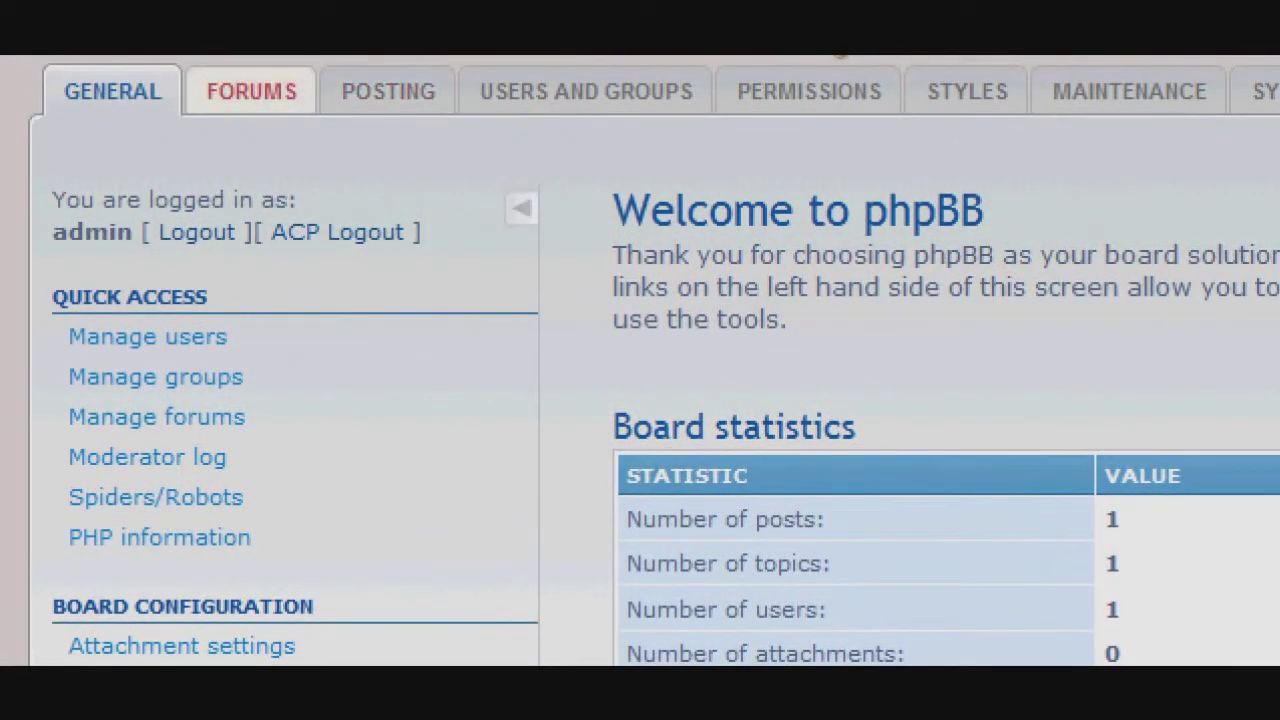
click(251, 91)
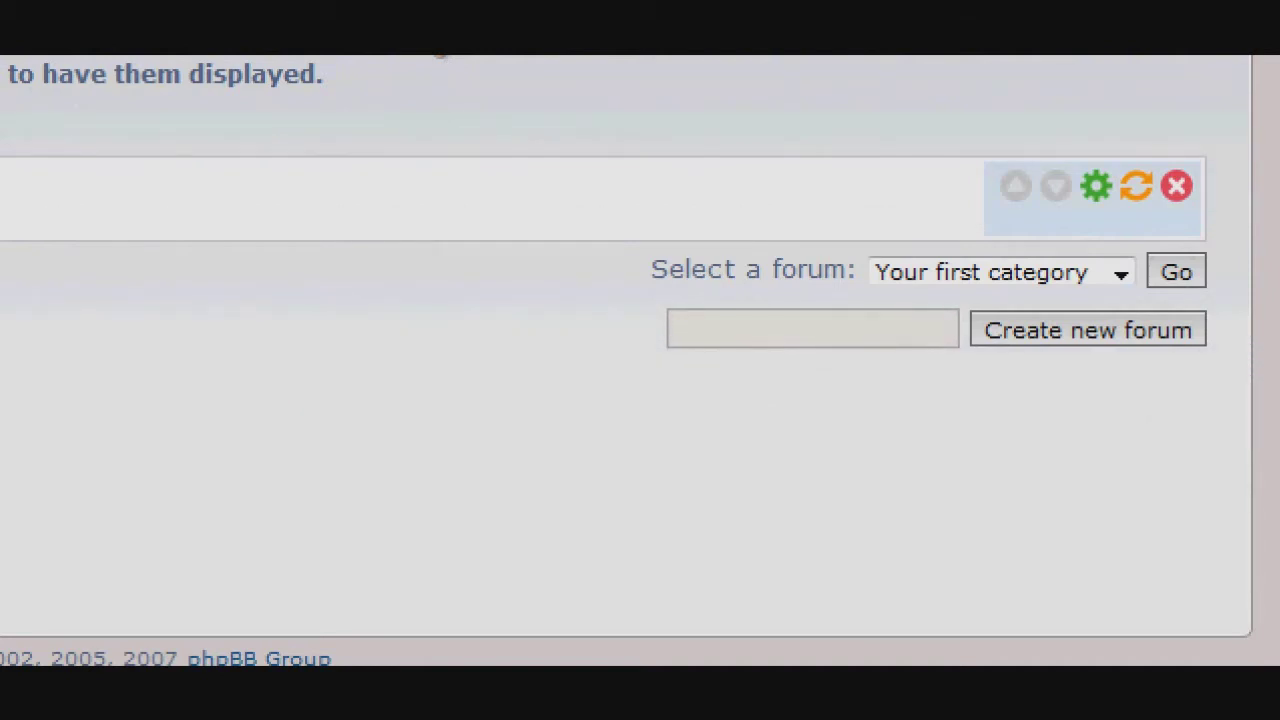
Enter 'General Discussion' as the new forum name, correcting the misspelling.
click(676, 329)
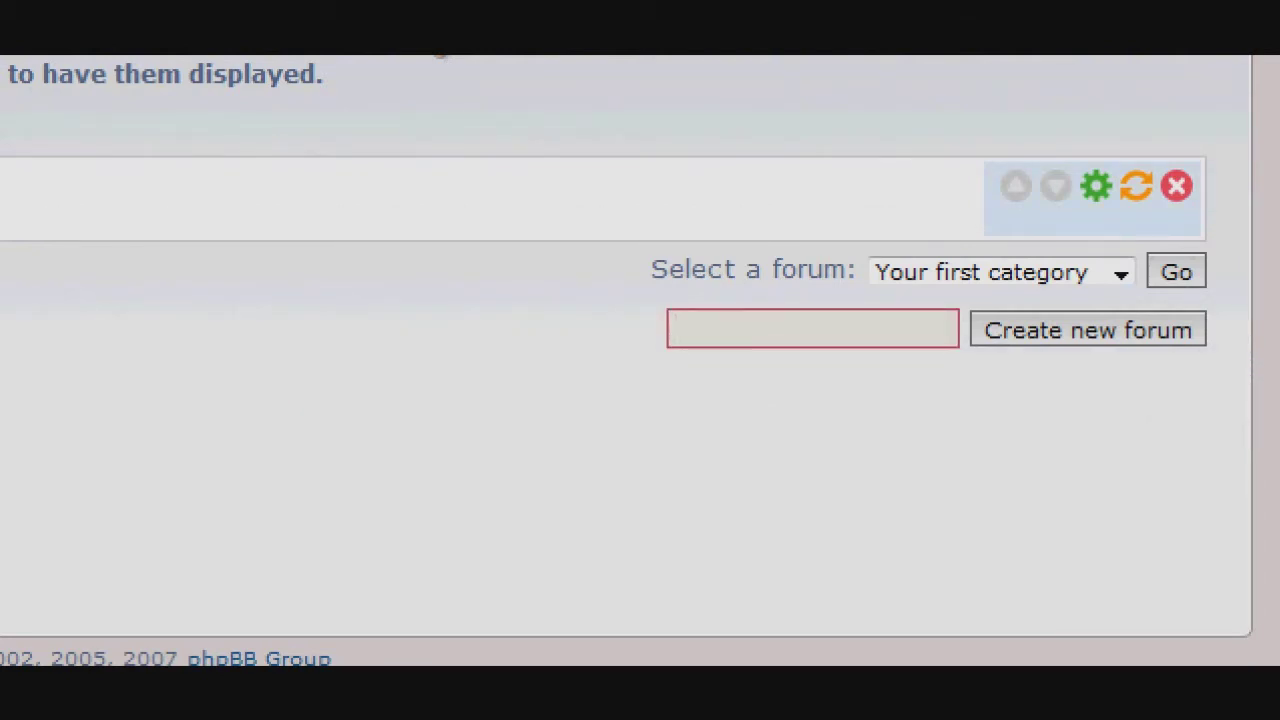
text(General Discuss)
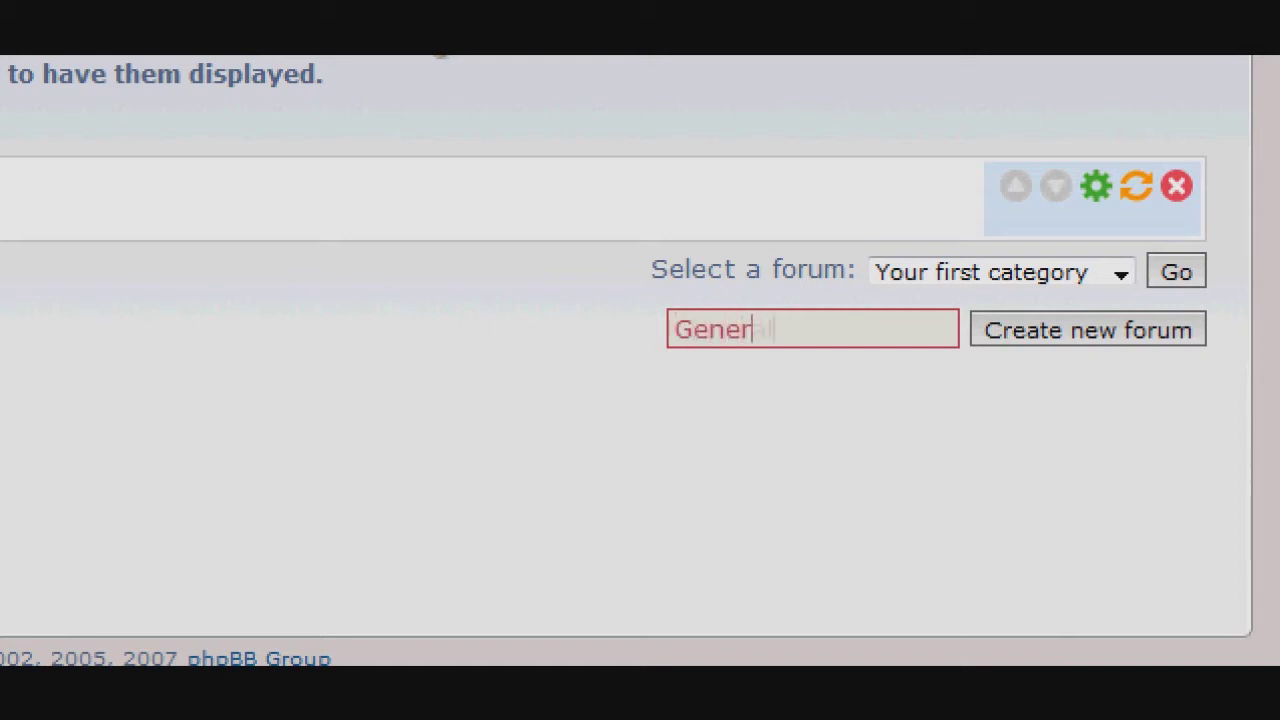
text(uion)
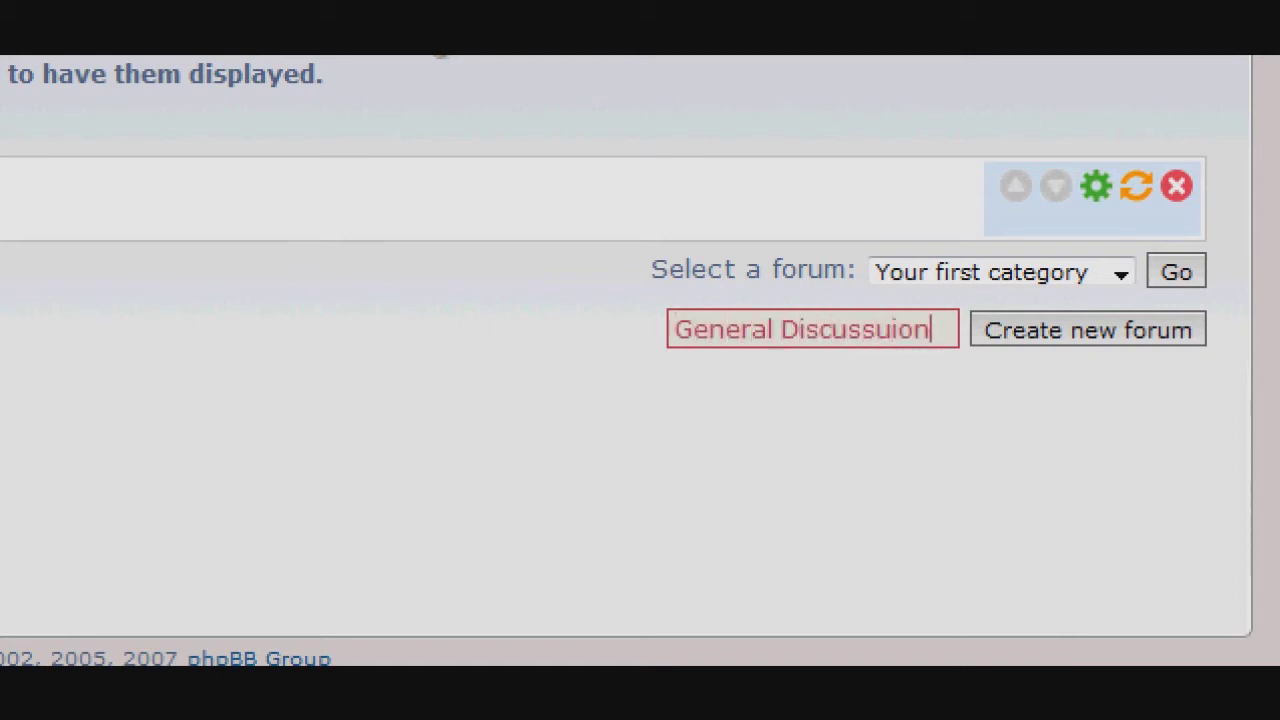
key(BackSpace)
key(BackSpace)
key(BackSpace)
key(BackSpace)
key(BackSpace)
key(BackSpace)
key(BackSpace)
key(BackSpace)
key(BackSpace)
key(BackSpace)
key(BackSpace)
key(BackSpace)
key(BackSpace)
key(BackSpace)
key(BackSpace)
key(BackSpace)
key(BackSpace)
key(BackSpace)
key(BackSpace)
text(Ge)
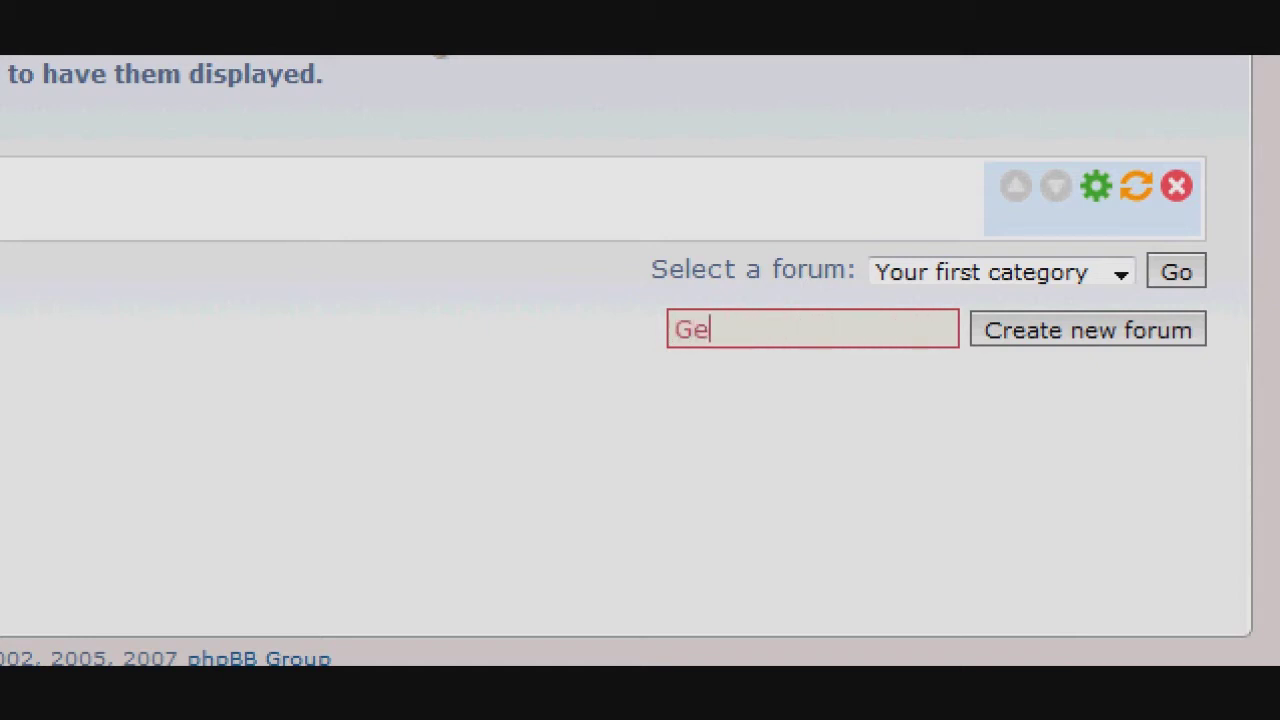
text(neral Discussion)
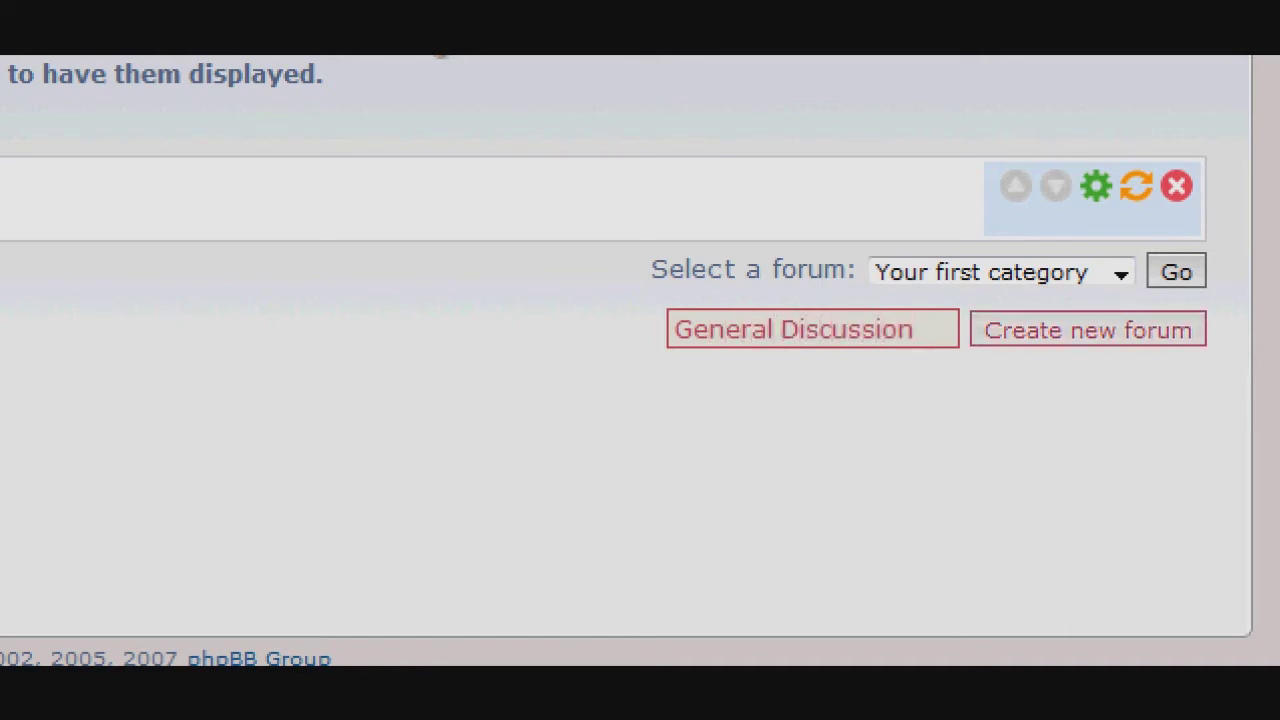
key(Tab)
Create the forum and give it the description 'Discuss general things!'.
key(Return)
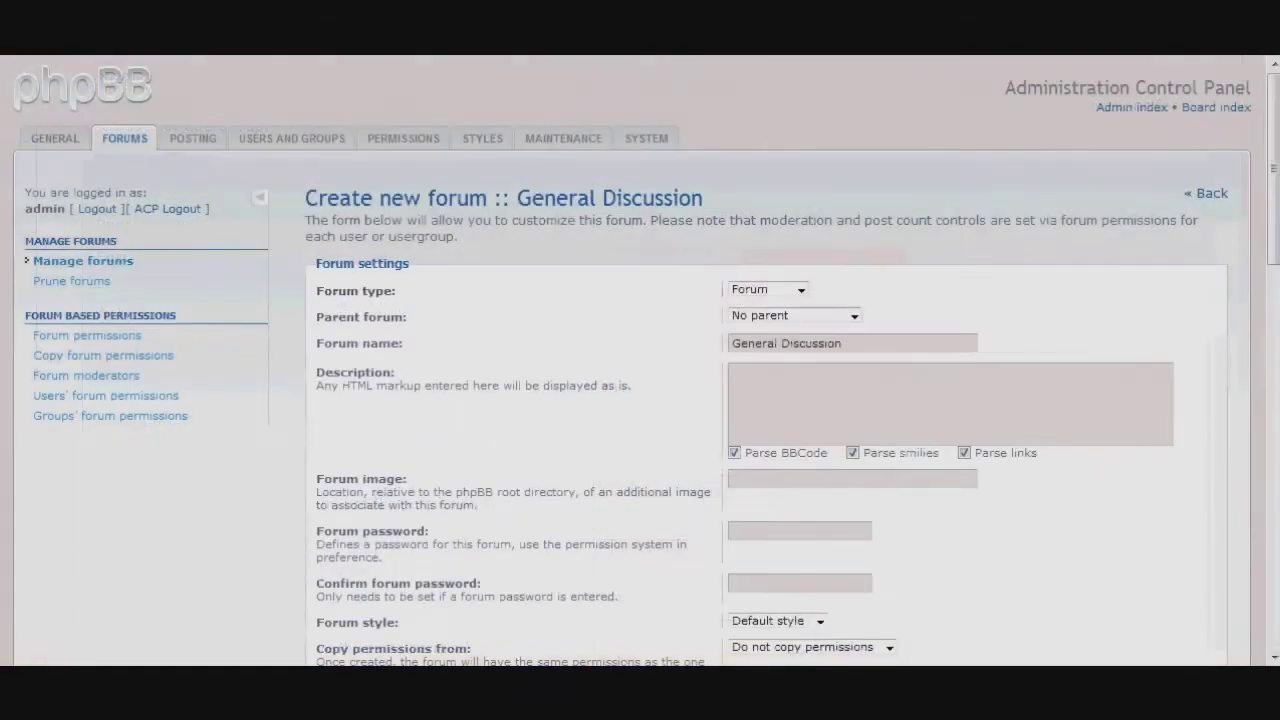
key(Tab)
key(Tab)
key(Tab)
key(Tab)
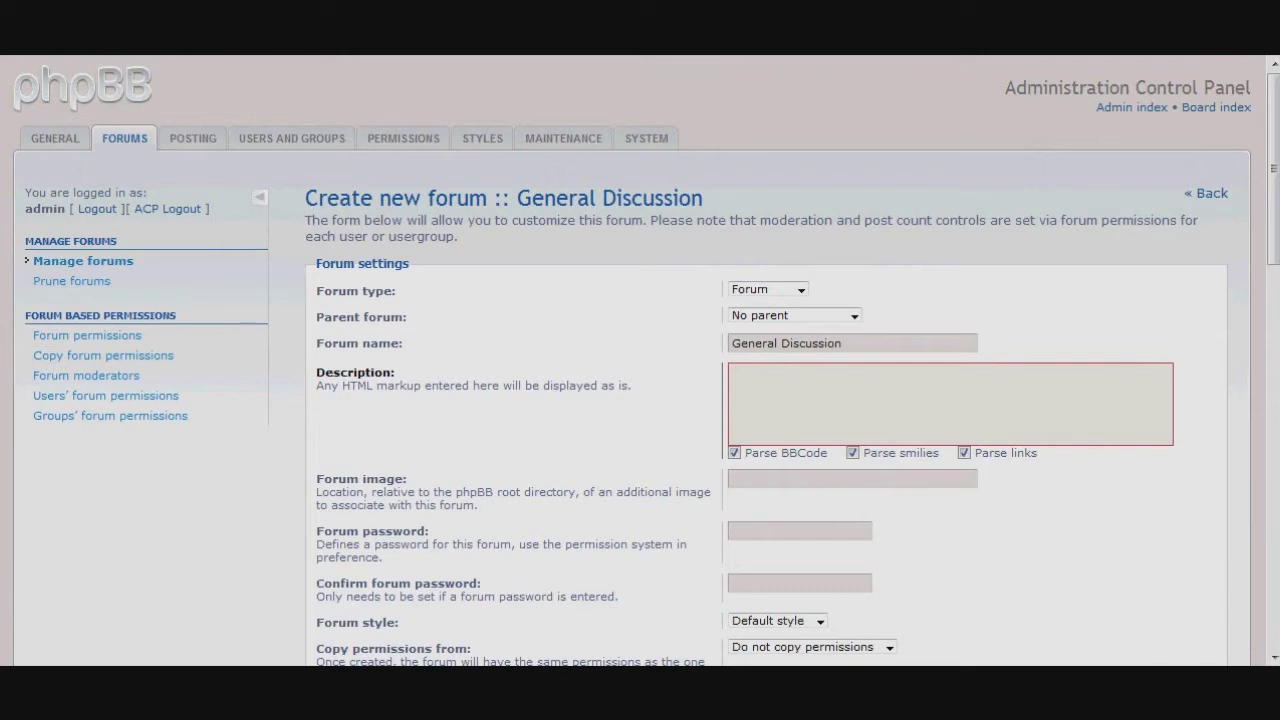
scroll(640, 360, down, 2)
text(Di)
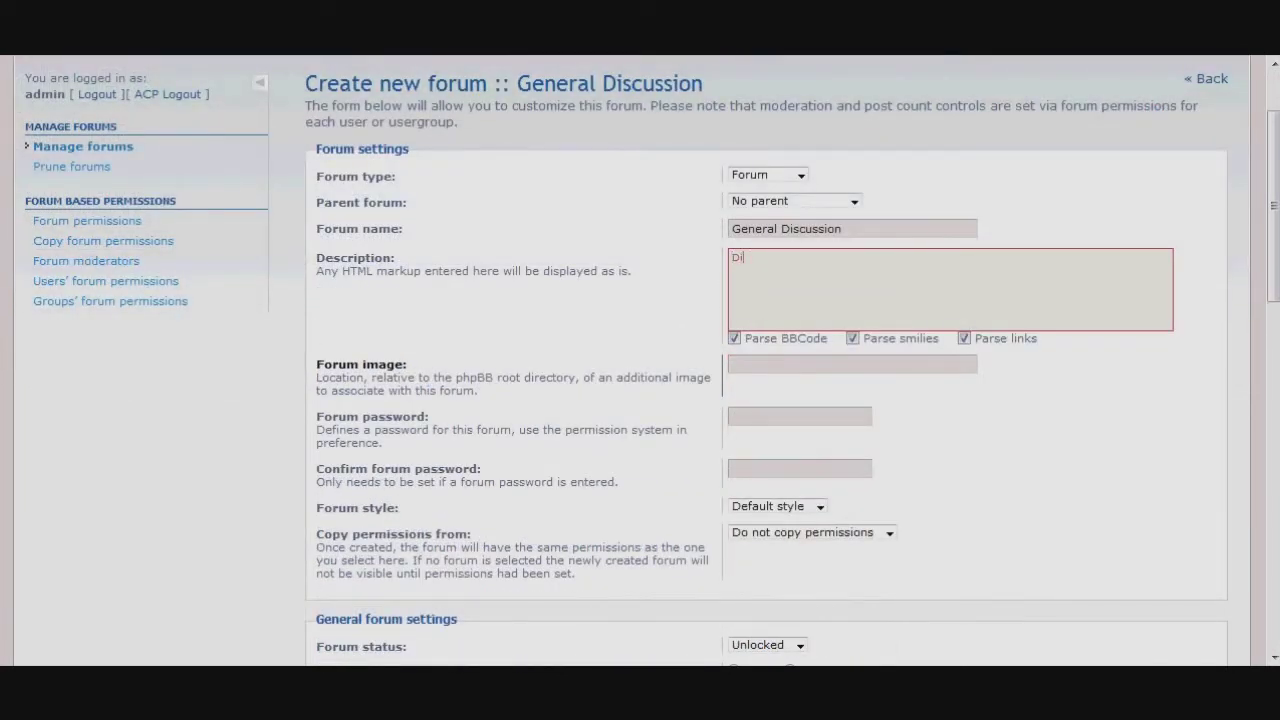
text(scuss general things!)
Review the remaining forum settings, including the forum password explanation.
scroll(820, 392, down, 2)
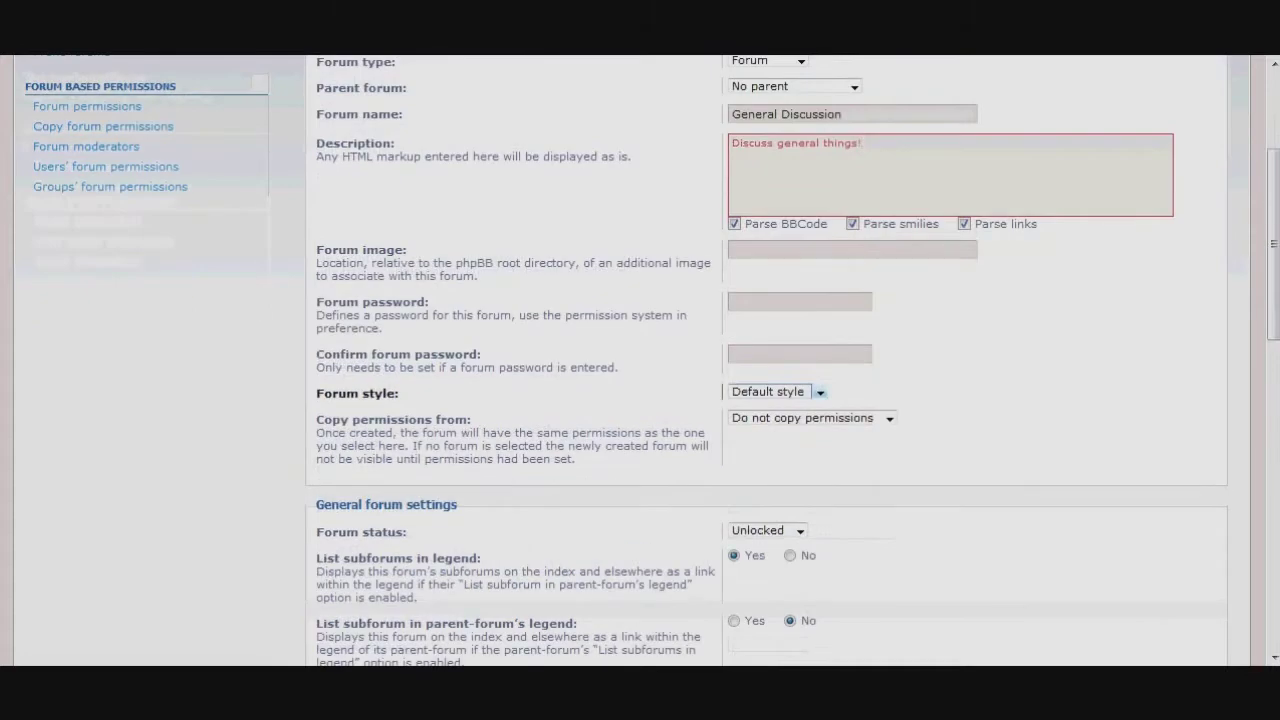
scroll(820, 392, down, 15)
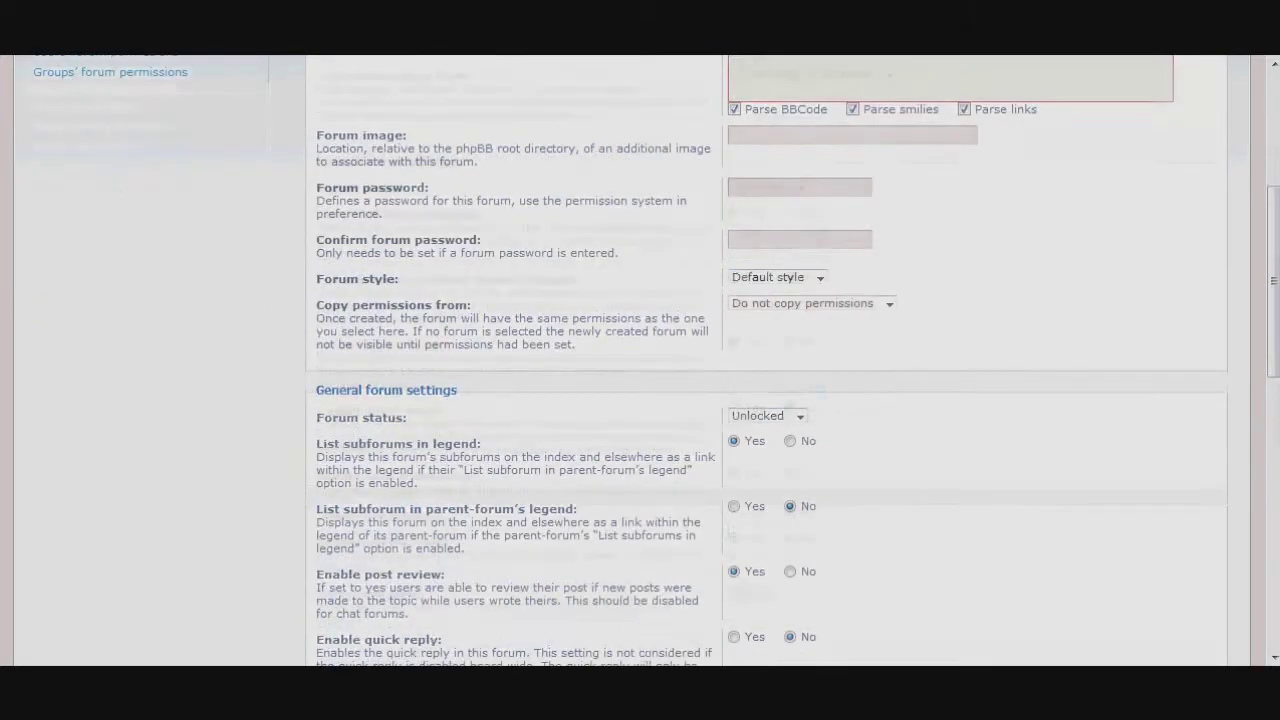
scroll(640, 360, down, 3)
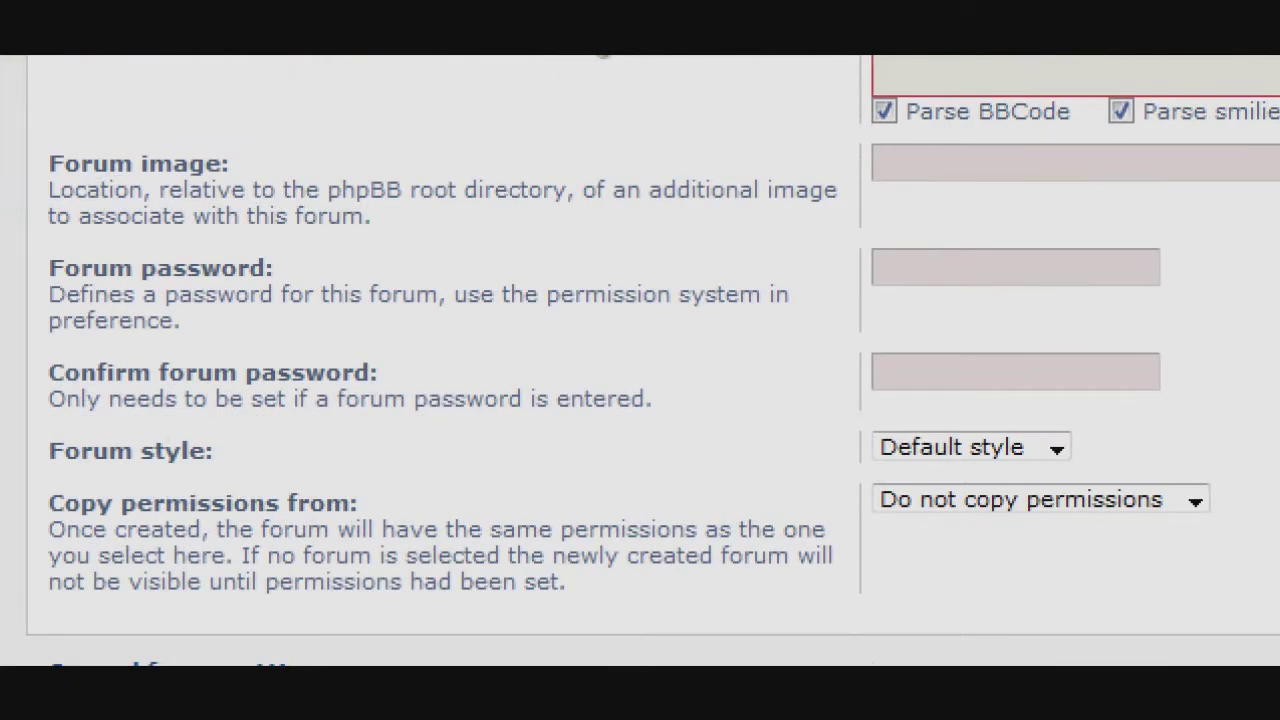
drag(182, 322, 146, 320)
drag(146, 320, 48, 262)
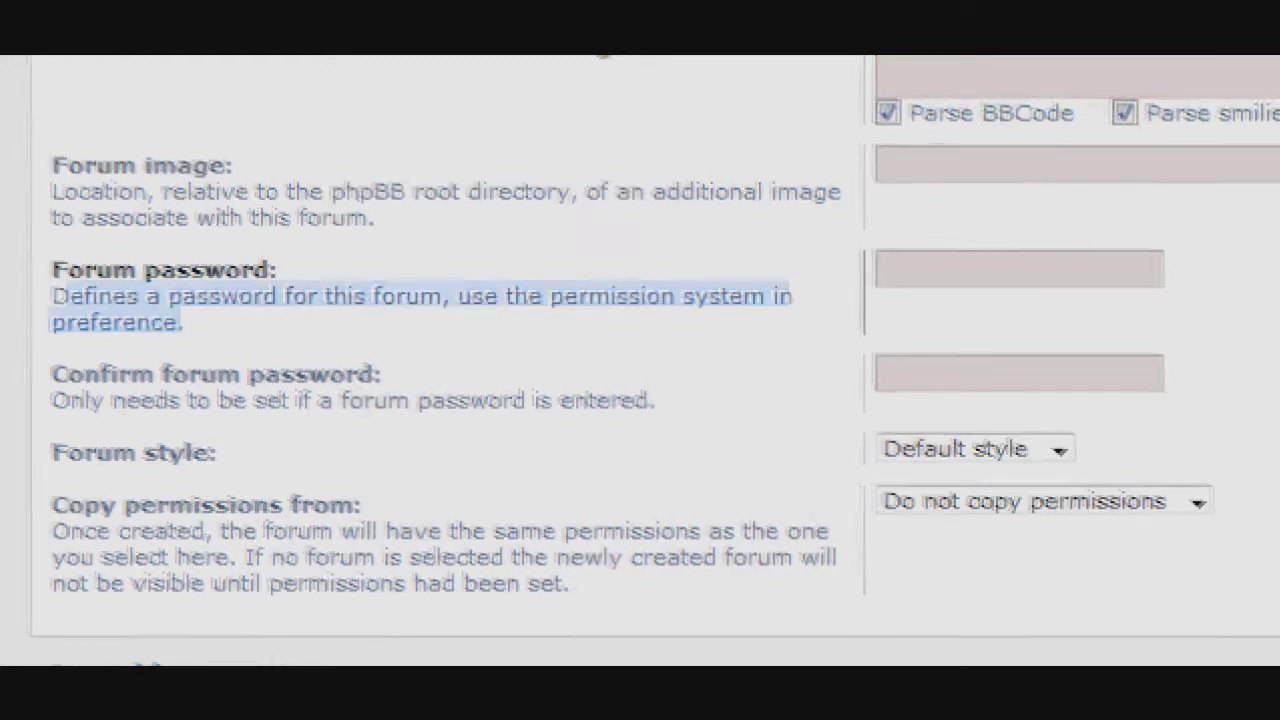
drag(182, 322, 48, 262)
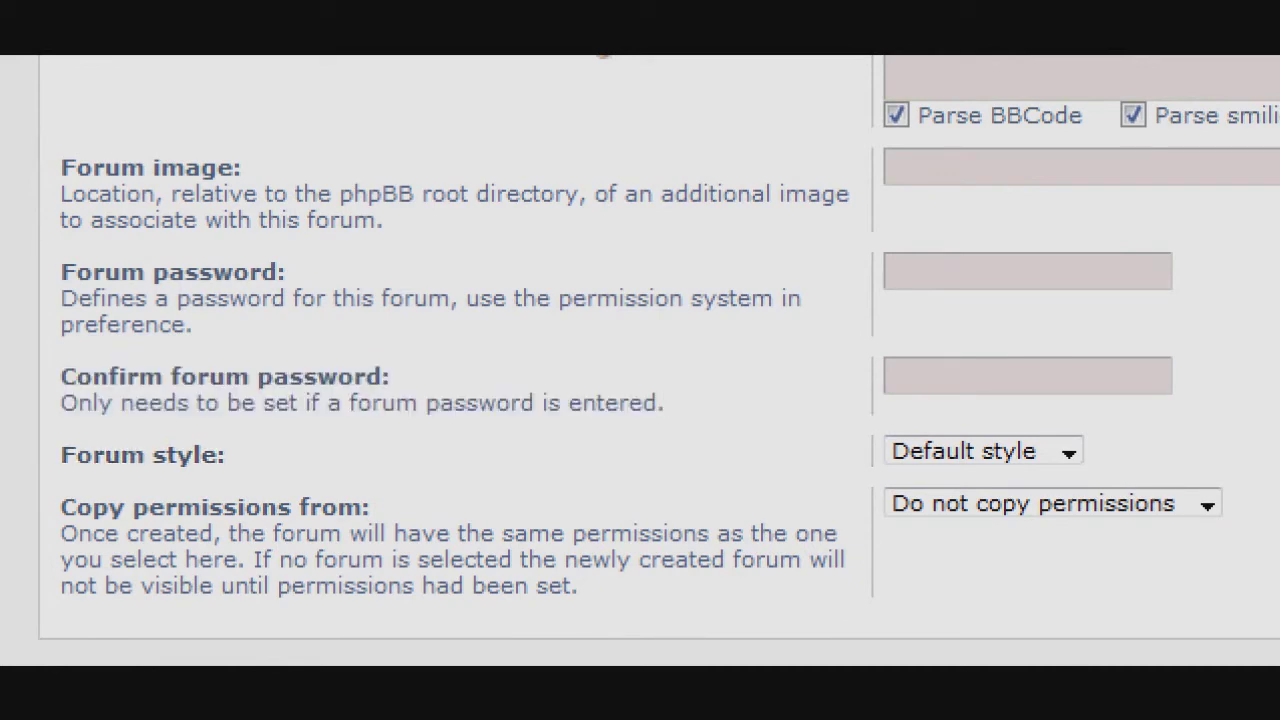
scroll(640, 360, down, 5)
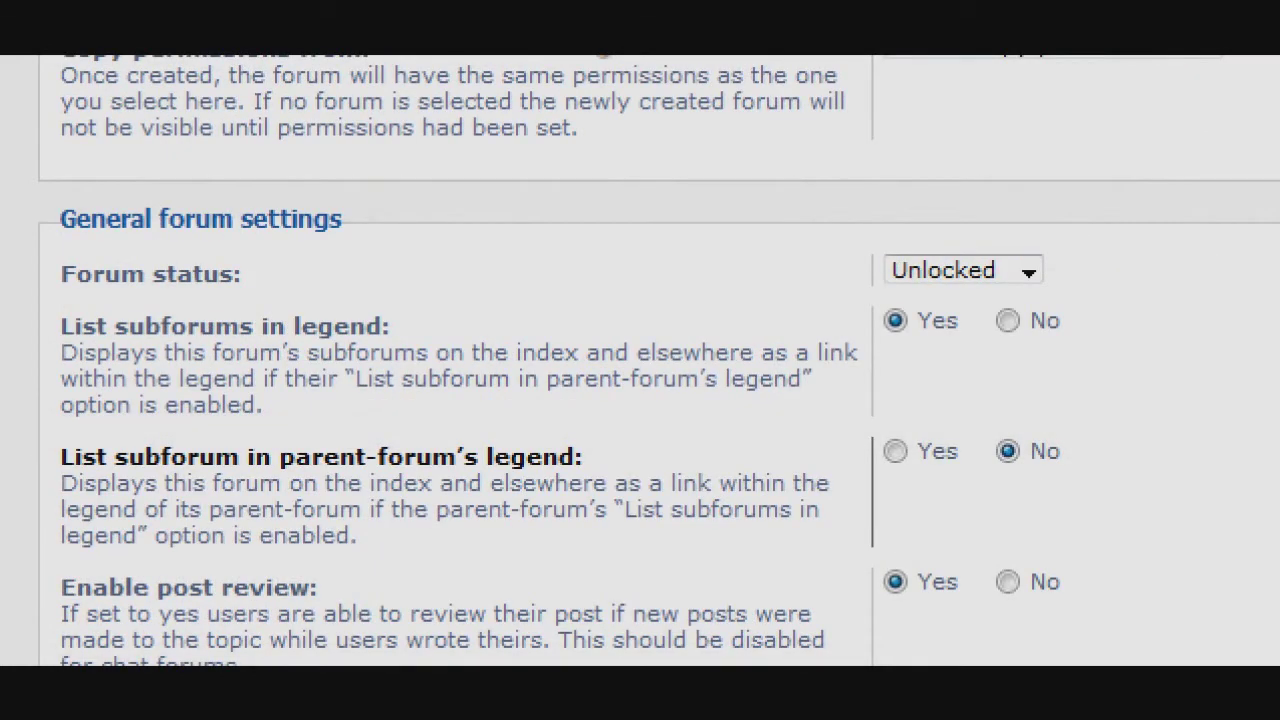
scroll(640, 360, down, 2)
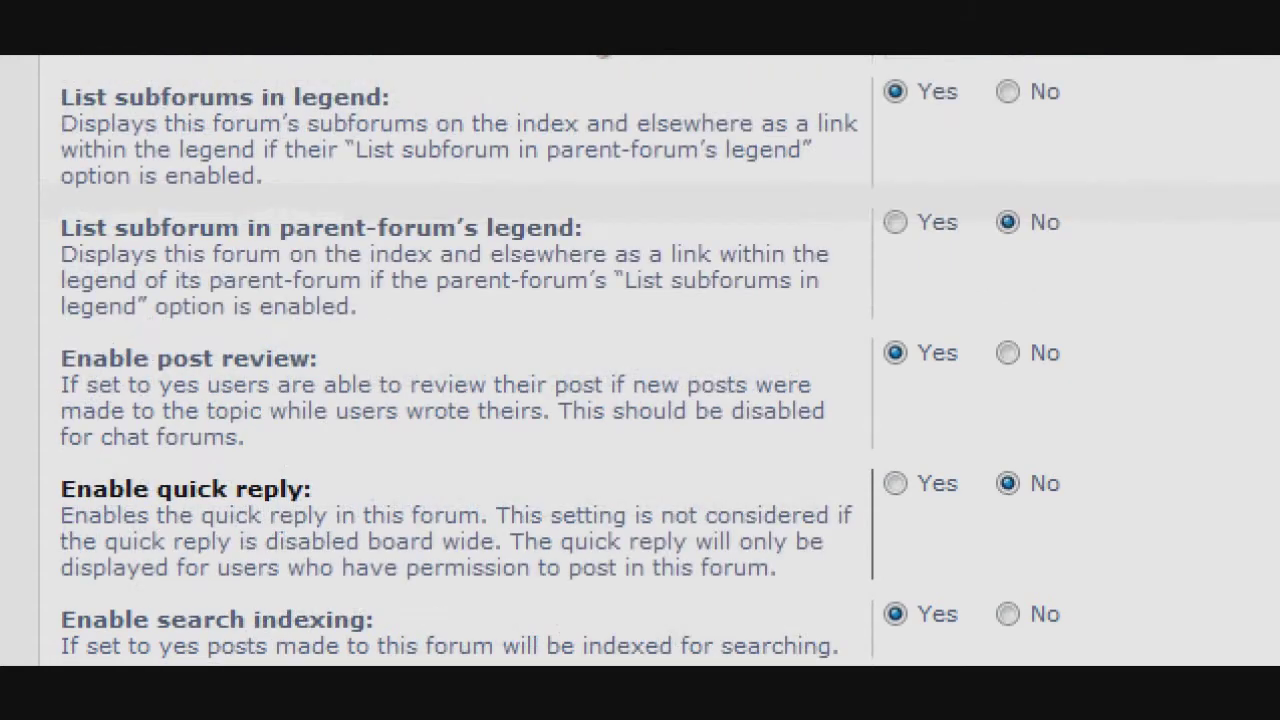
scroll(640, 360, down, 2)
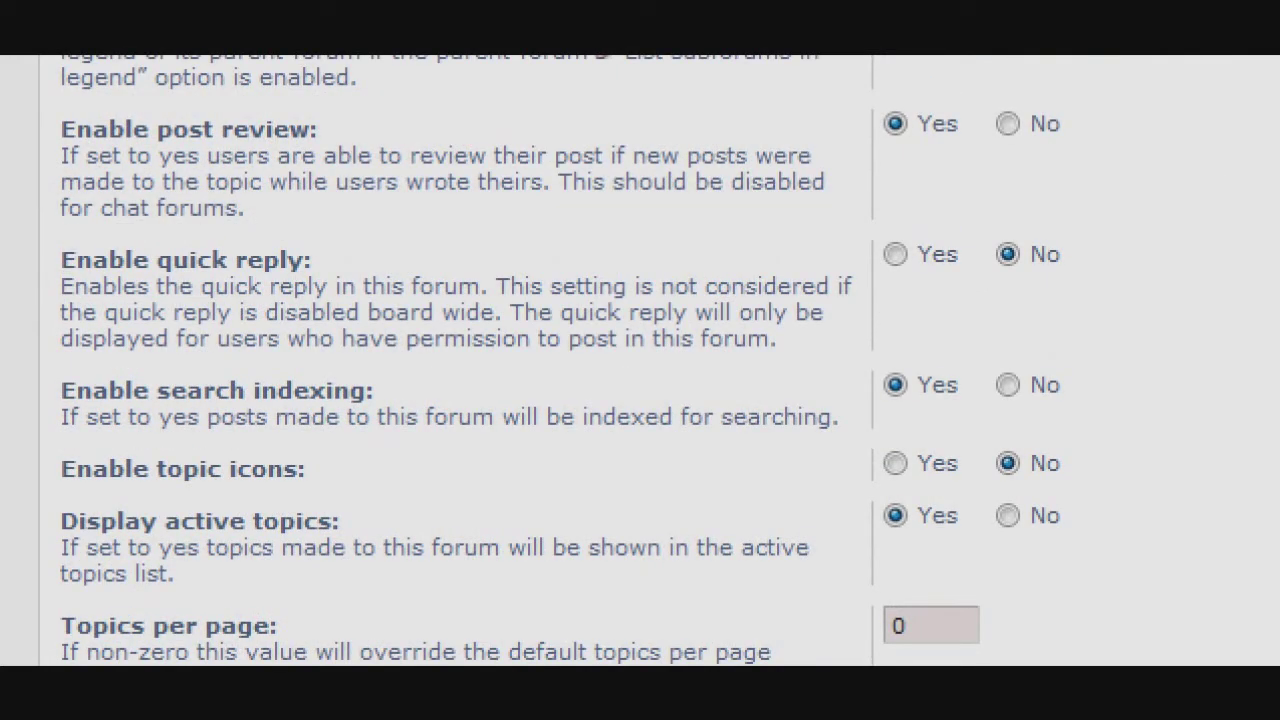
scroll(640, 360, down, 6)
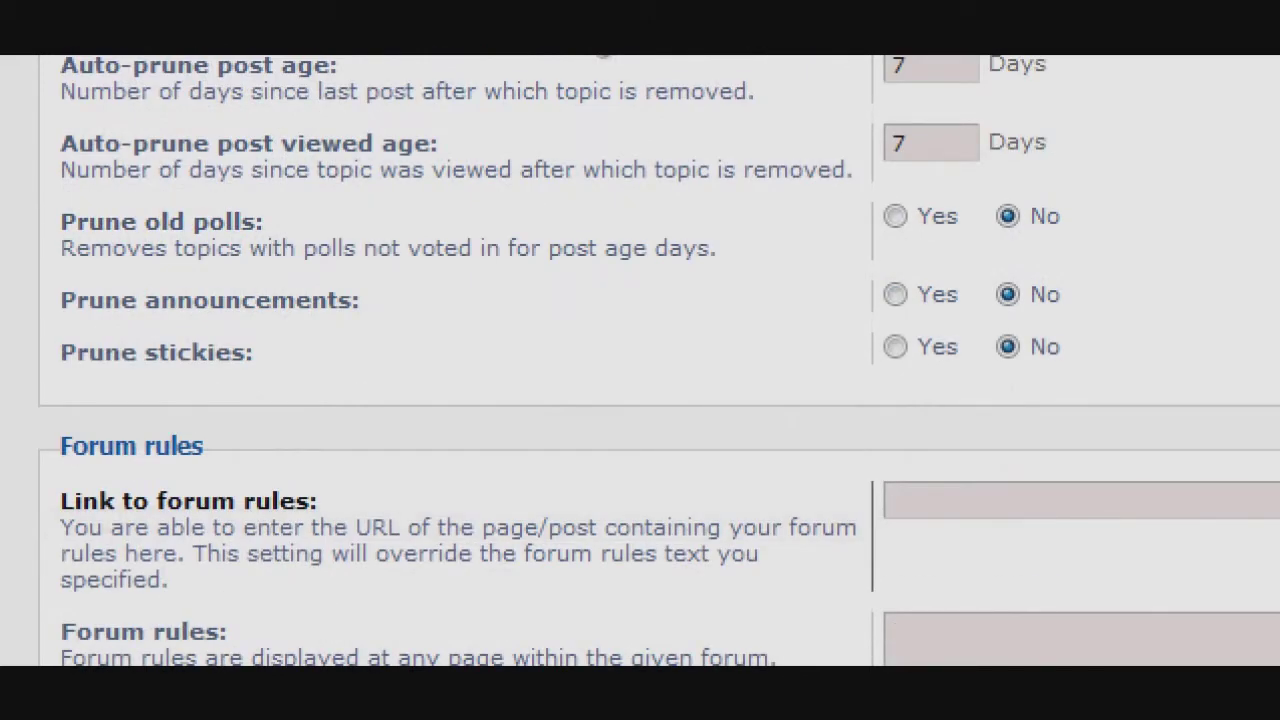
scroll(640, 360, down, 1)
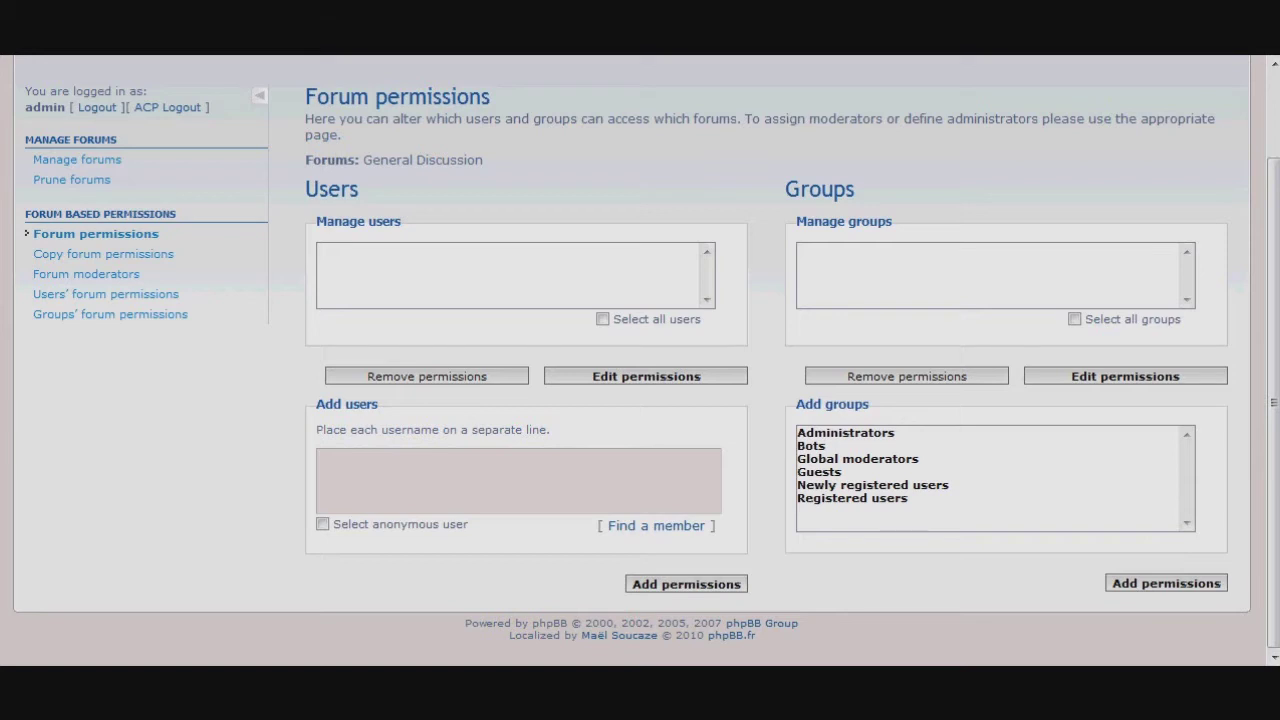
Select Registered users and assign them the Standard Access role for General Discussion.
click(852, 498)
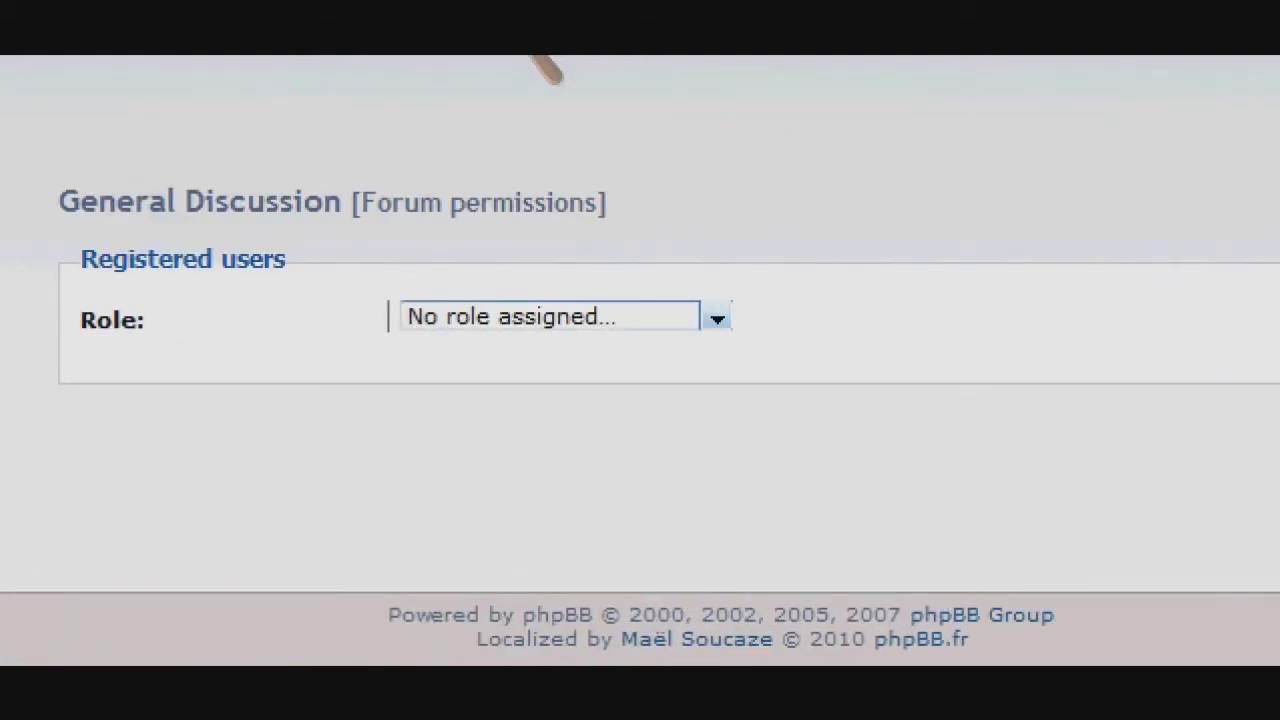
click(711, 317)
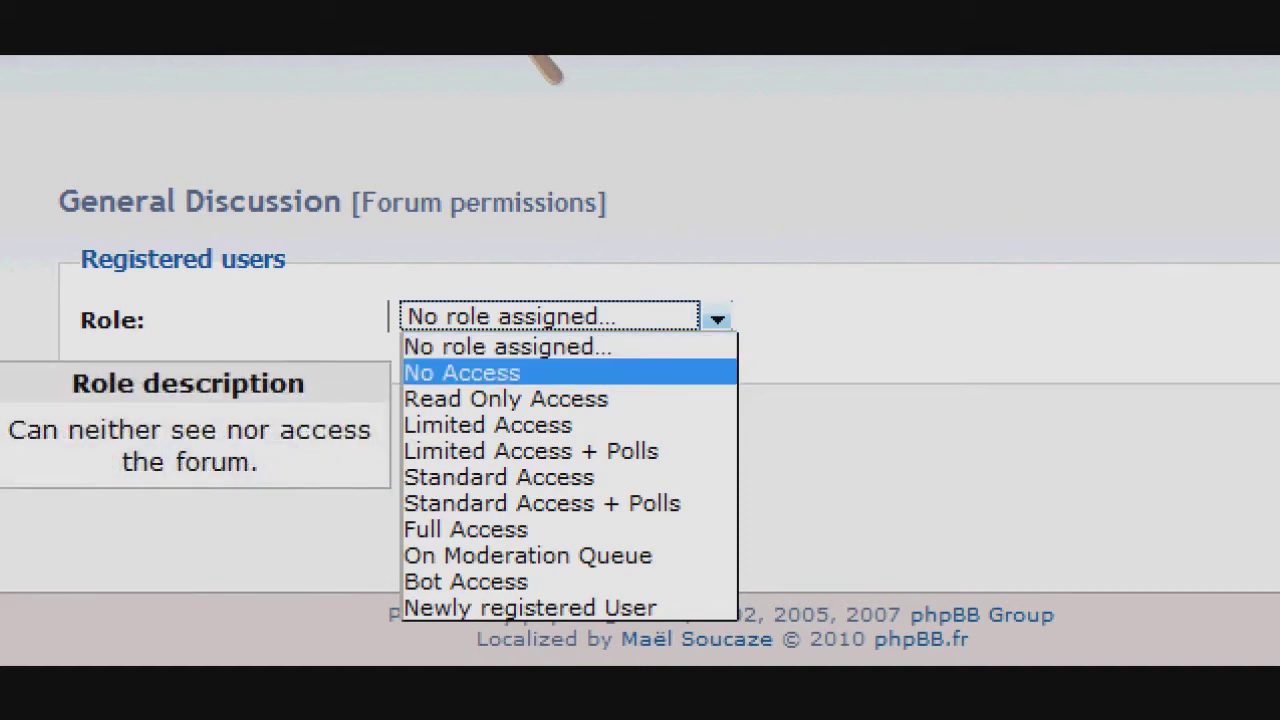
key(Down)
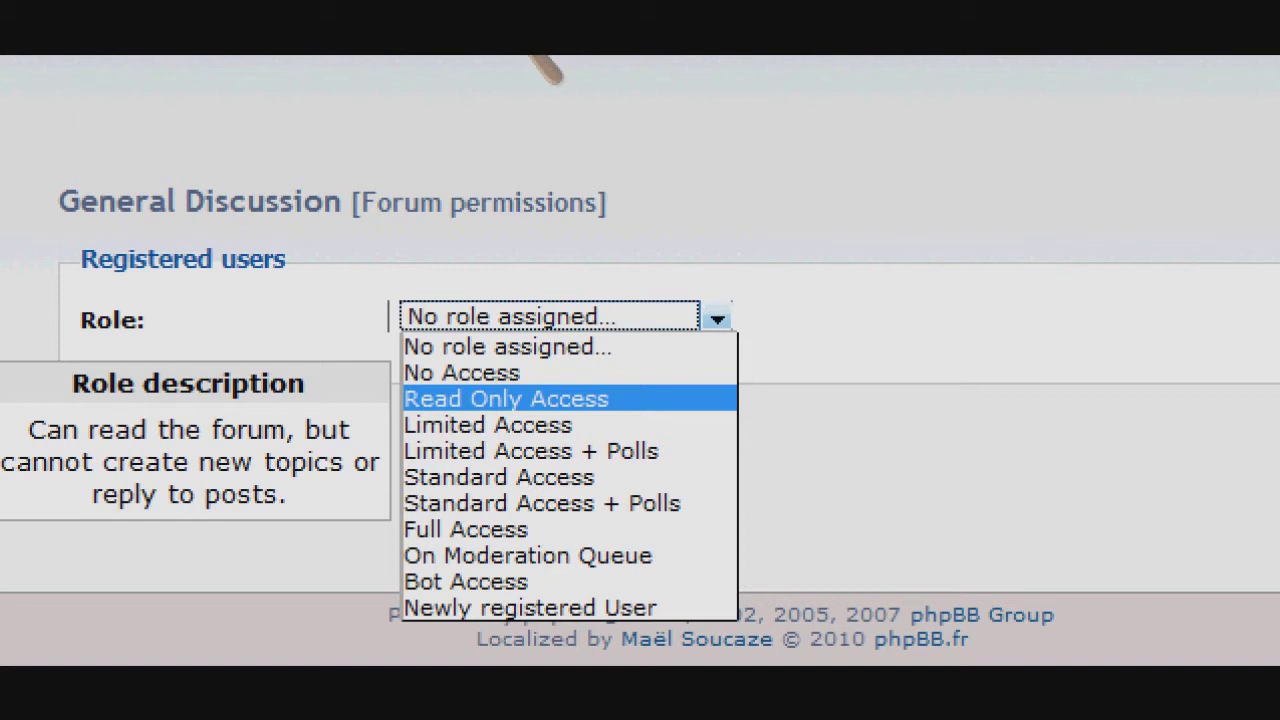
key(Down)
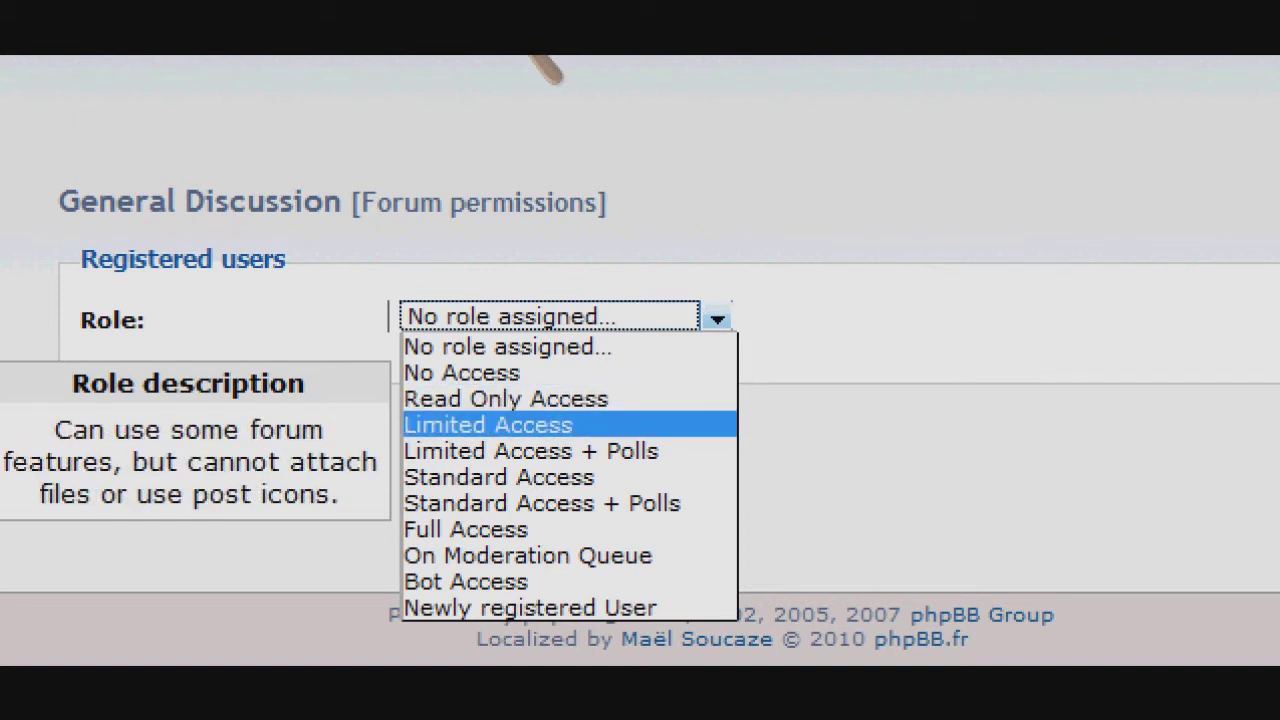
key(Down)
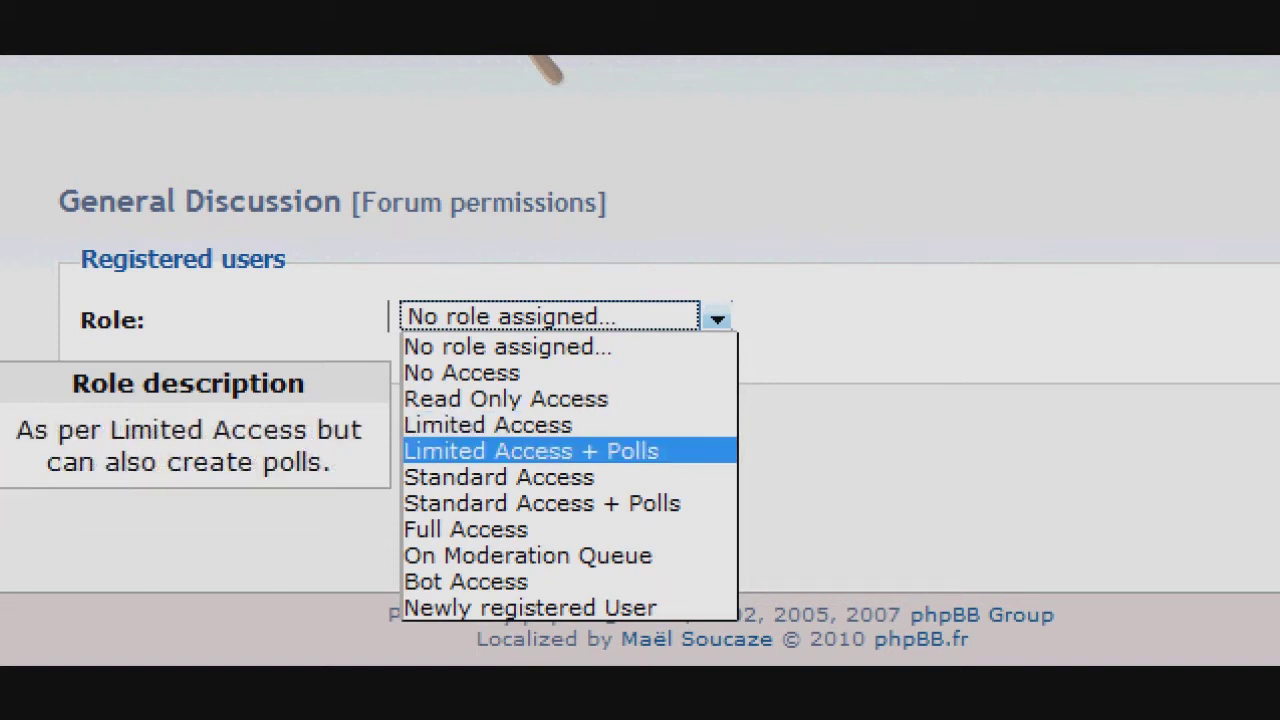
key(Down)
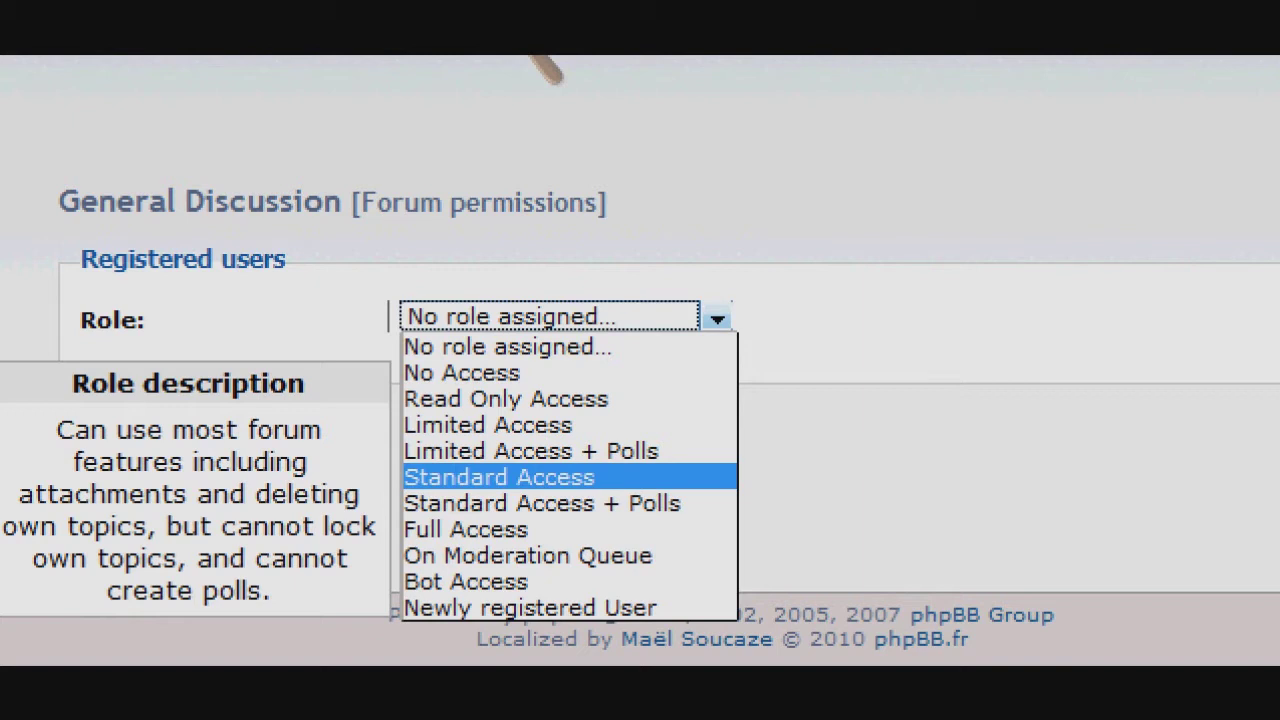
key(Return)
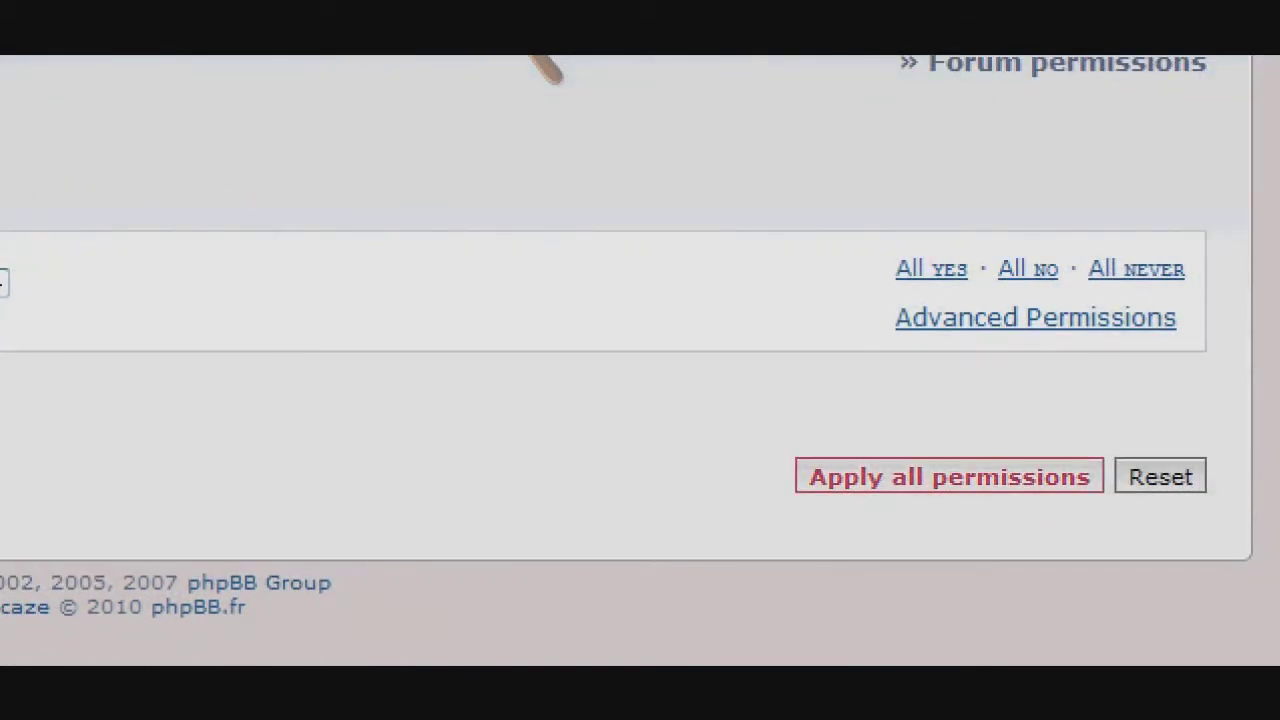
Apply all permissions for the General Discussion forum.
click(949, 477)
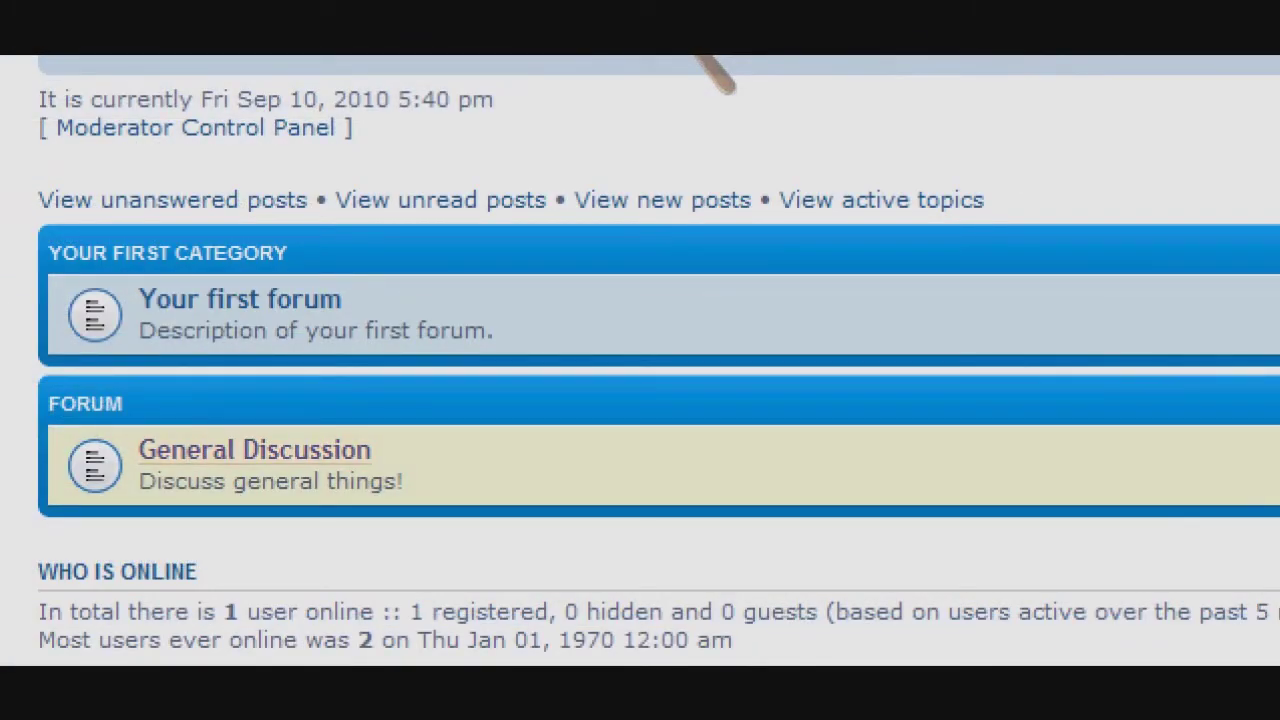
Enter the empty General Discussion forum and begin a new topic there.
click(254, 450)
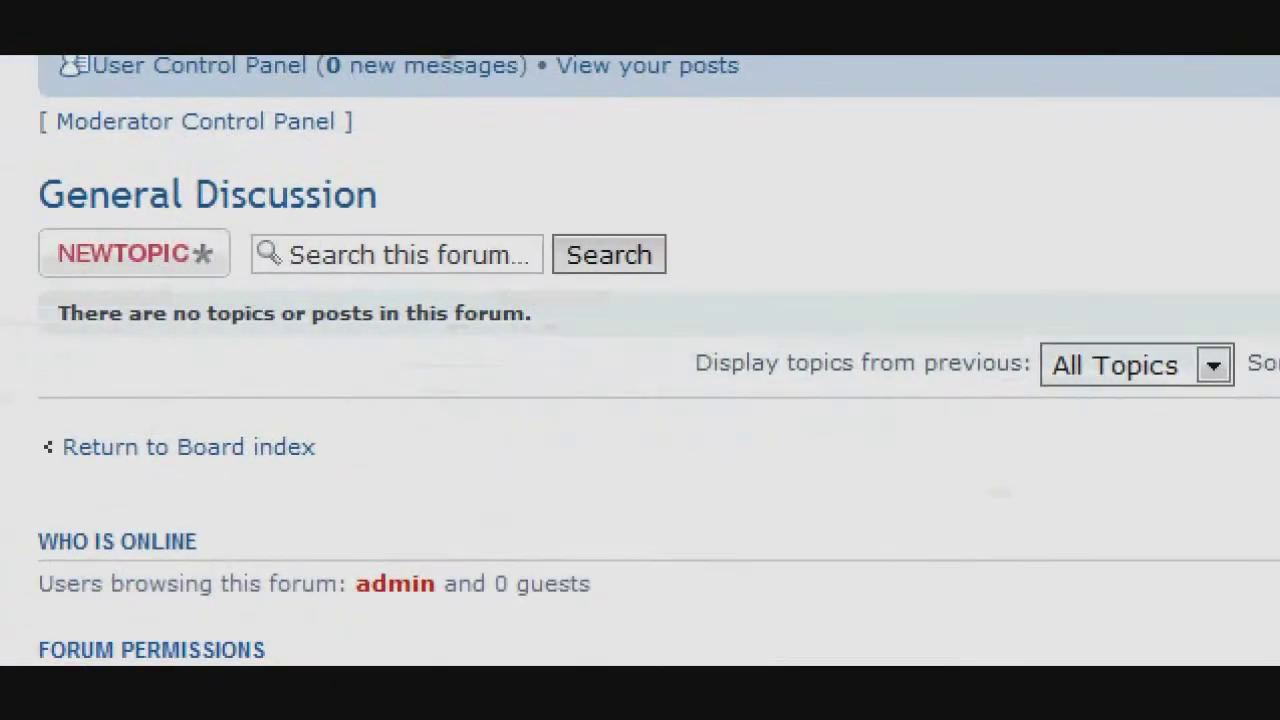
drag(58, 313, 532, 313)
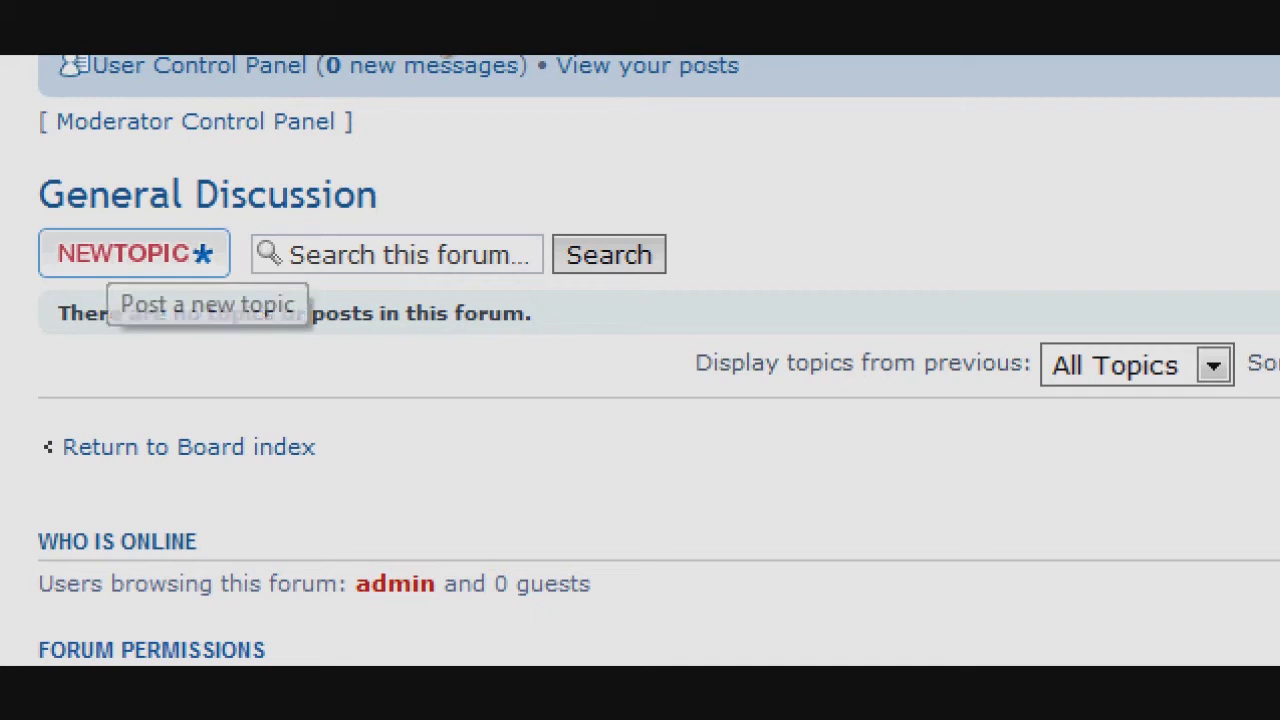
click(130, 254)
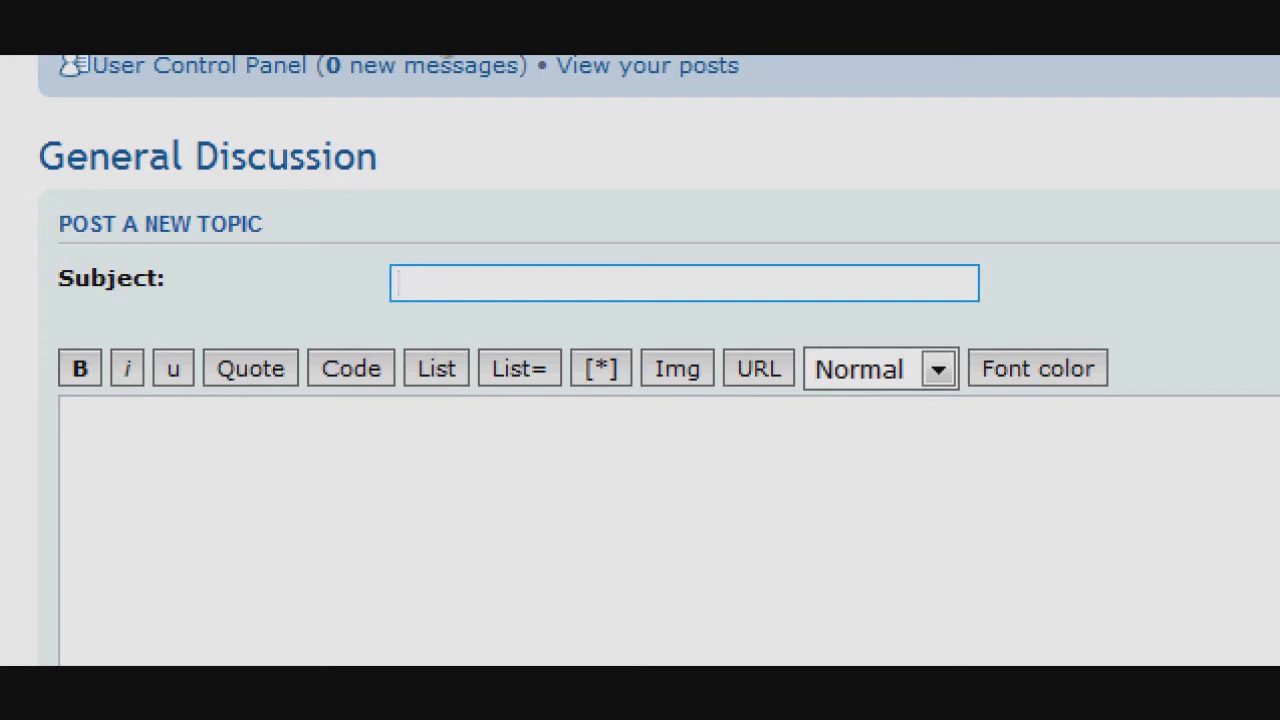
Post the topic 'I love phpBB!' with the message 'Isn't phpBB great!?!?'.
text(I love phpBB!)
key(Tab)
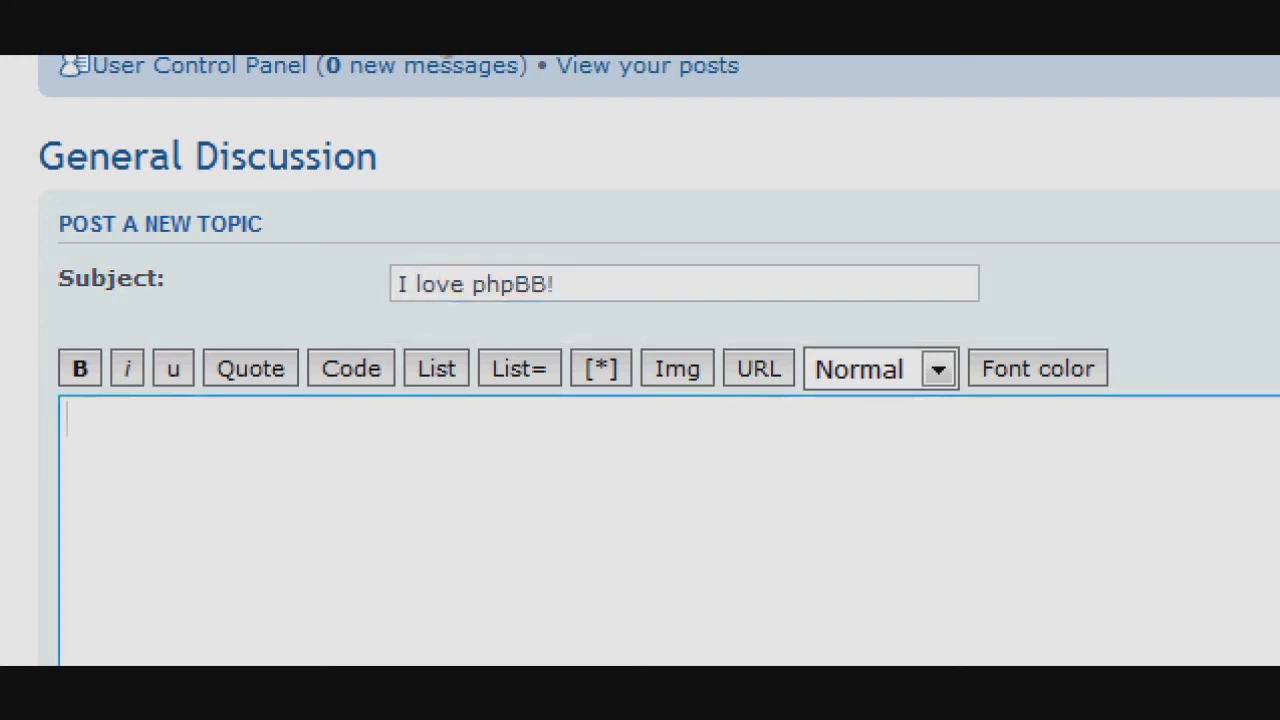
text(Isn't p)
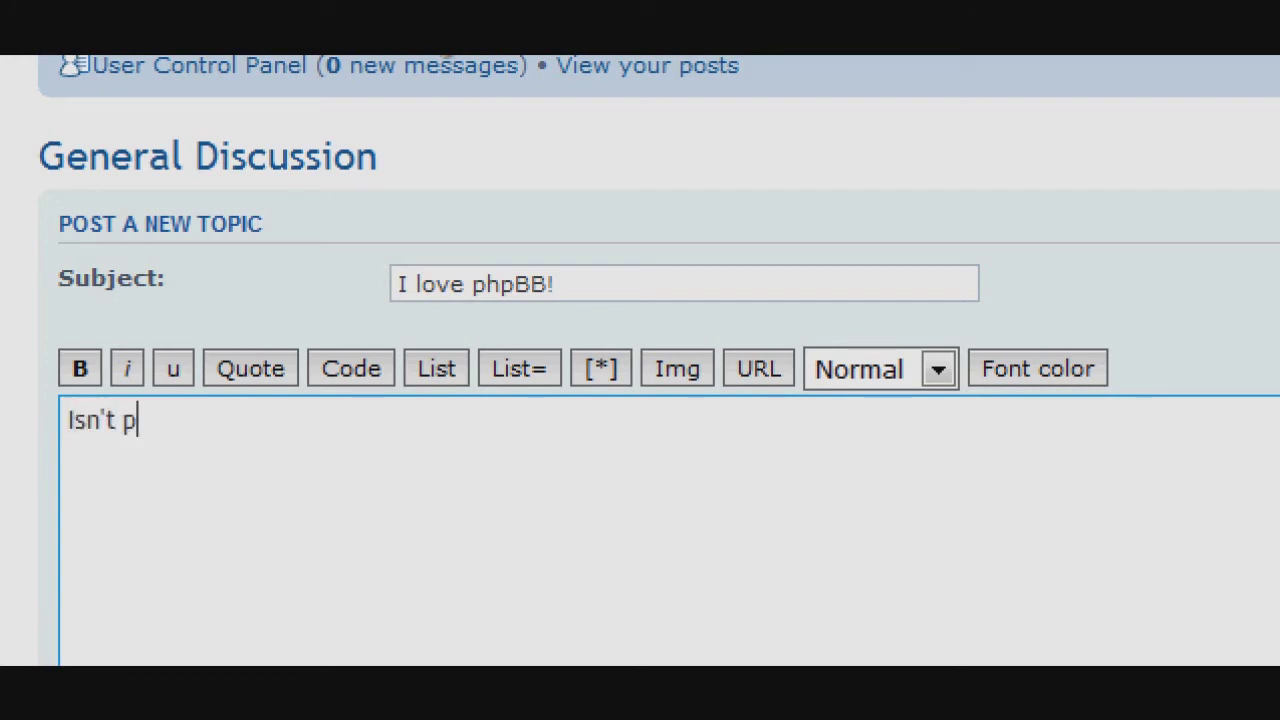
text(hpBB gre)
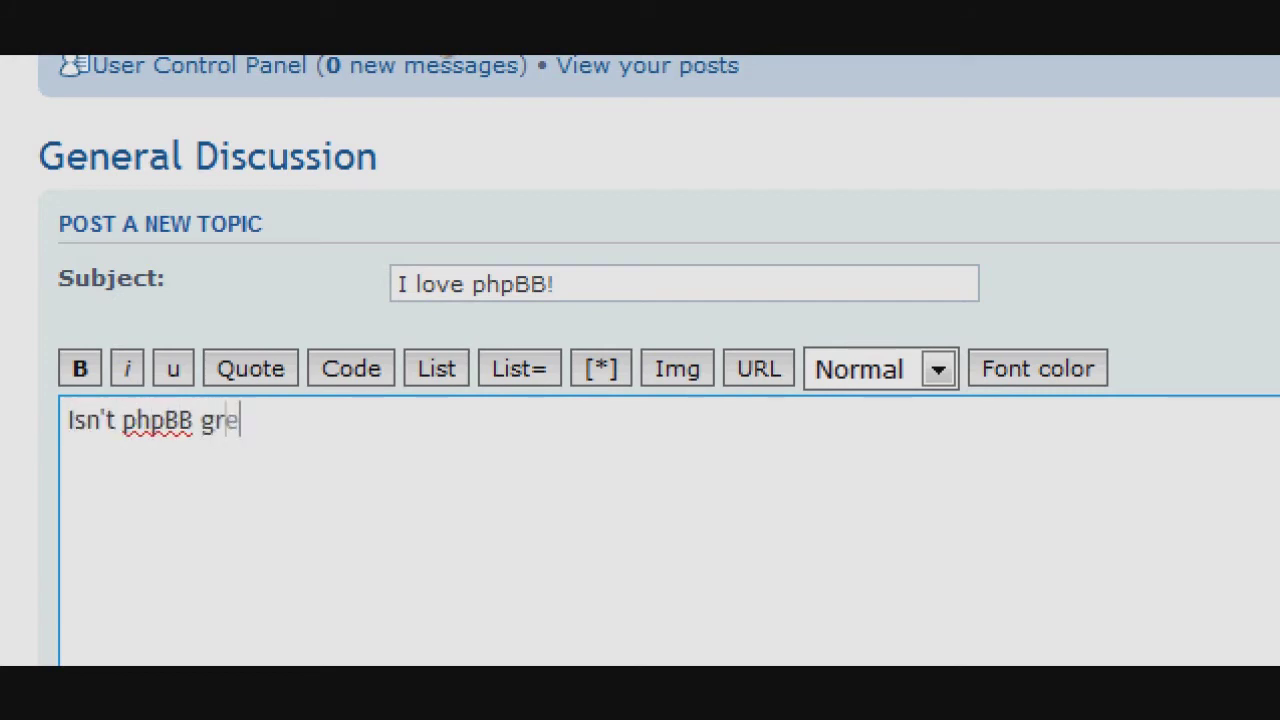
text(at!?!?)
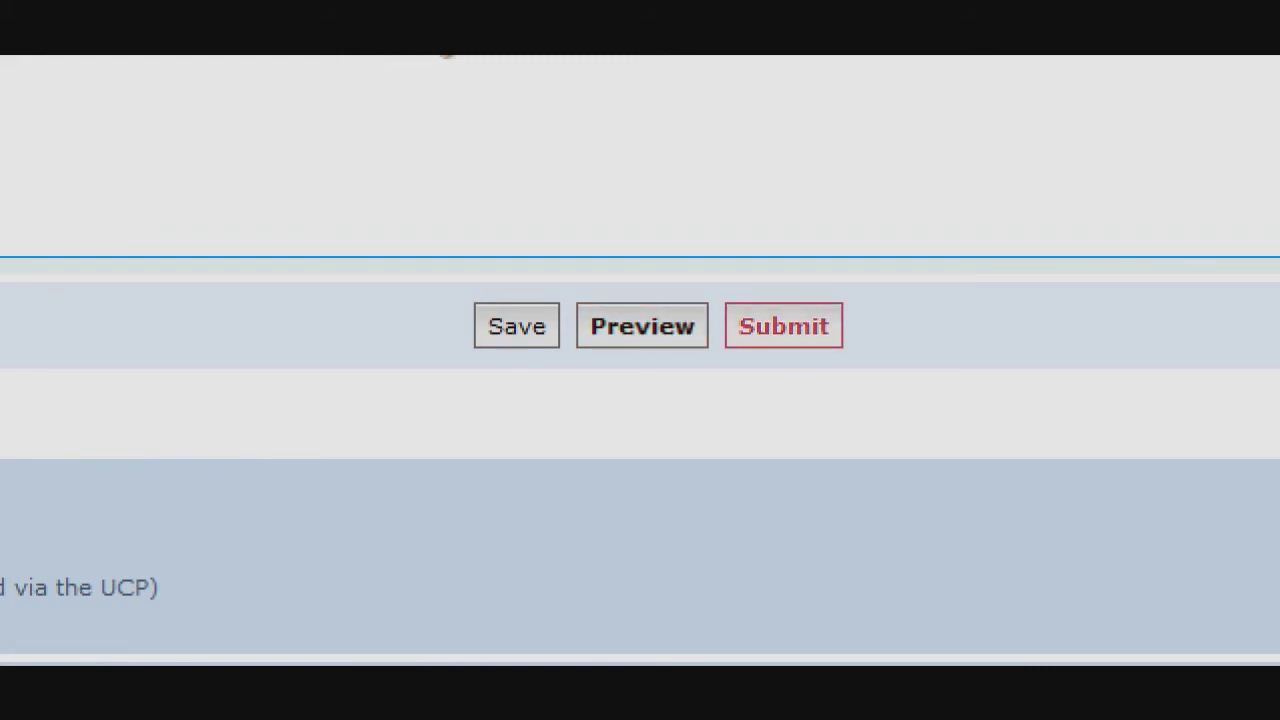
click(783, 326)
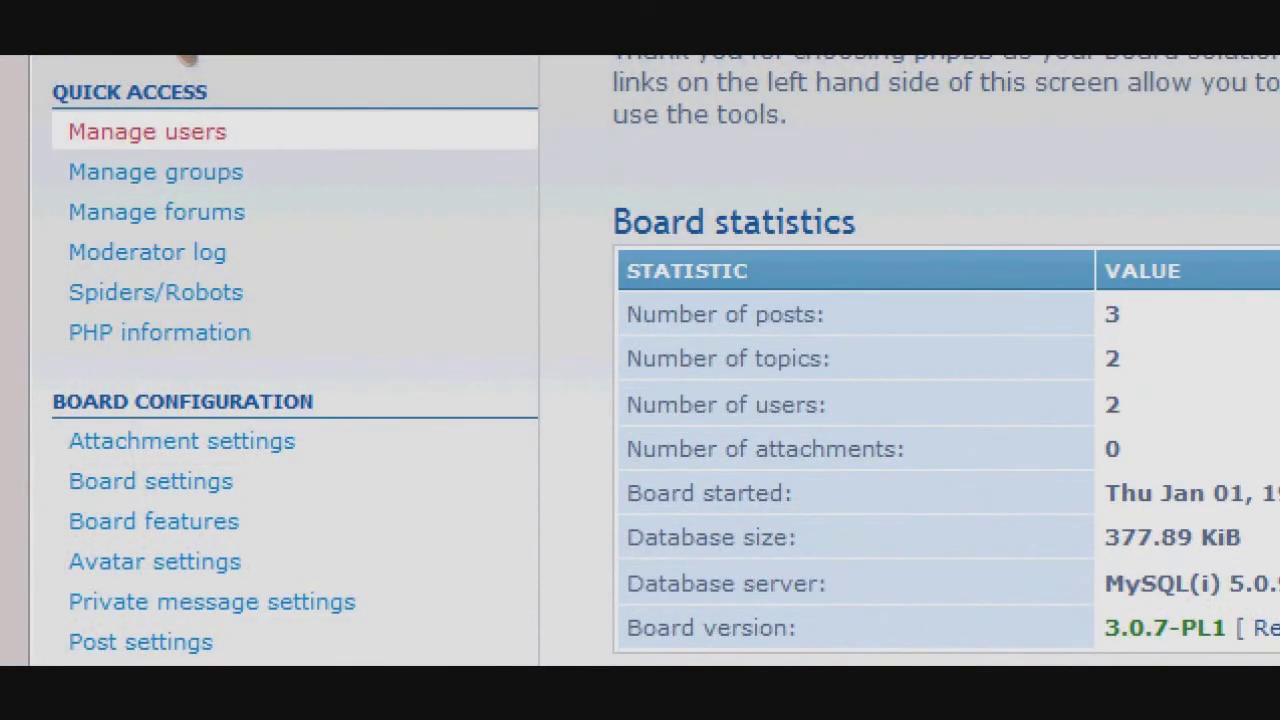
Look up the offending member by username in Manage users to open their overview.
click(147, 131)
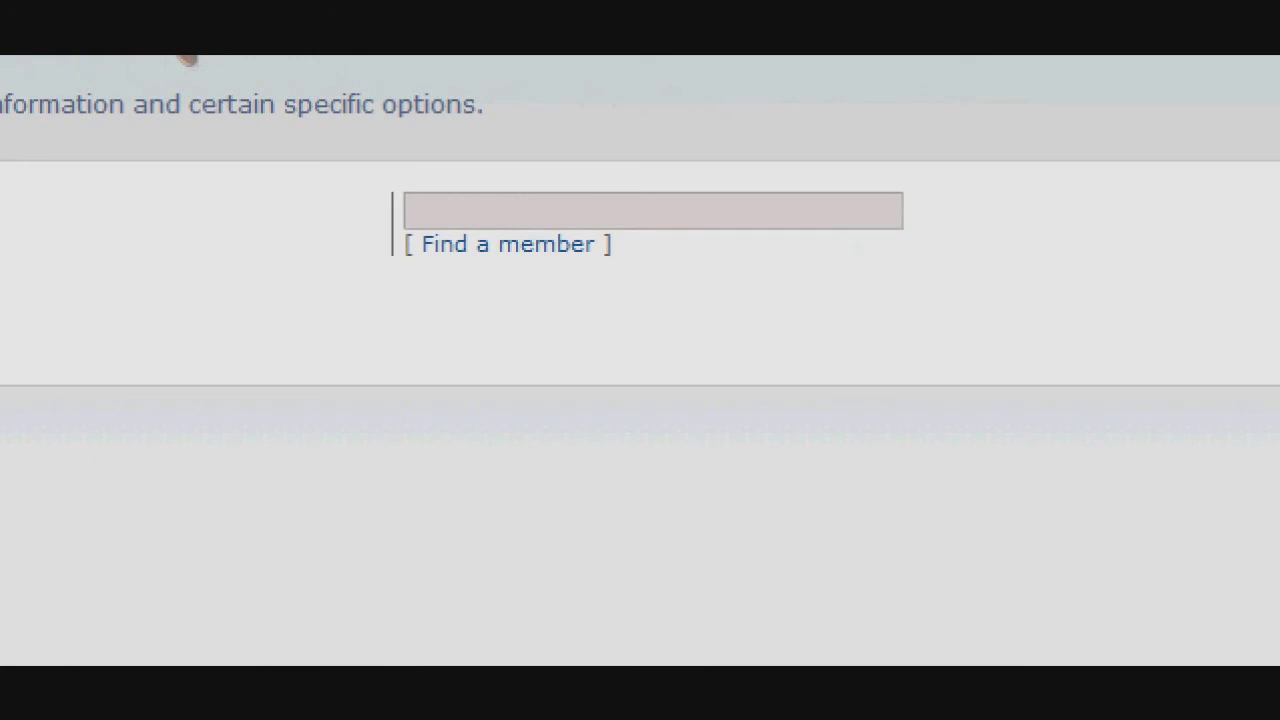
click(500, 211)
text(hater)
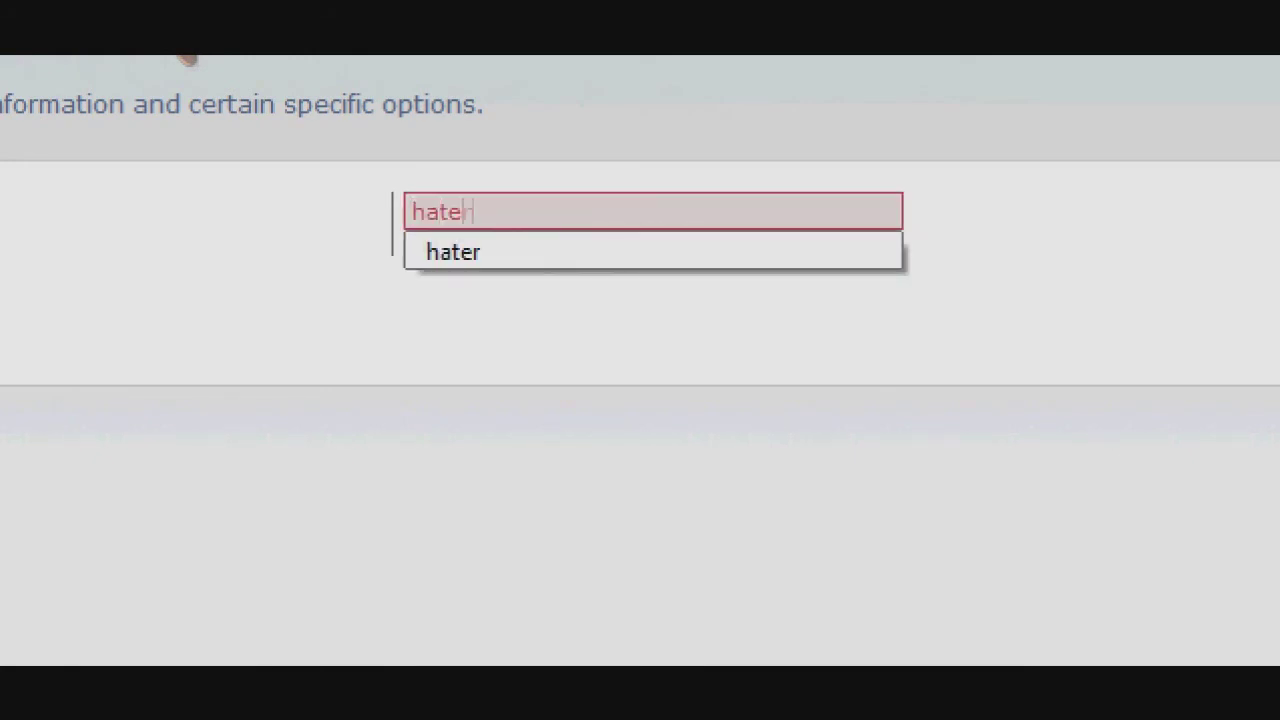
key(Return)
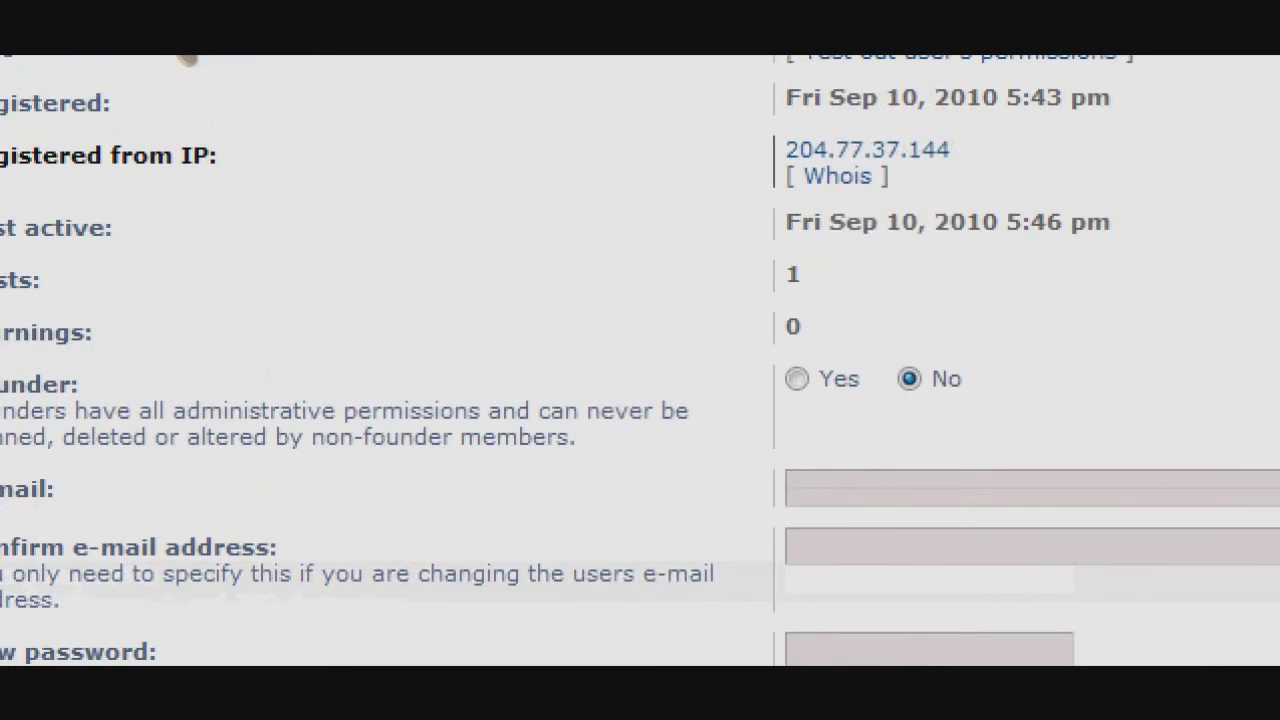
Locate the Delete user section and inspect its deletion options without changing them.
scroll(640, 360, down, 5)
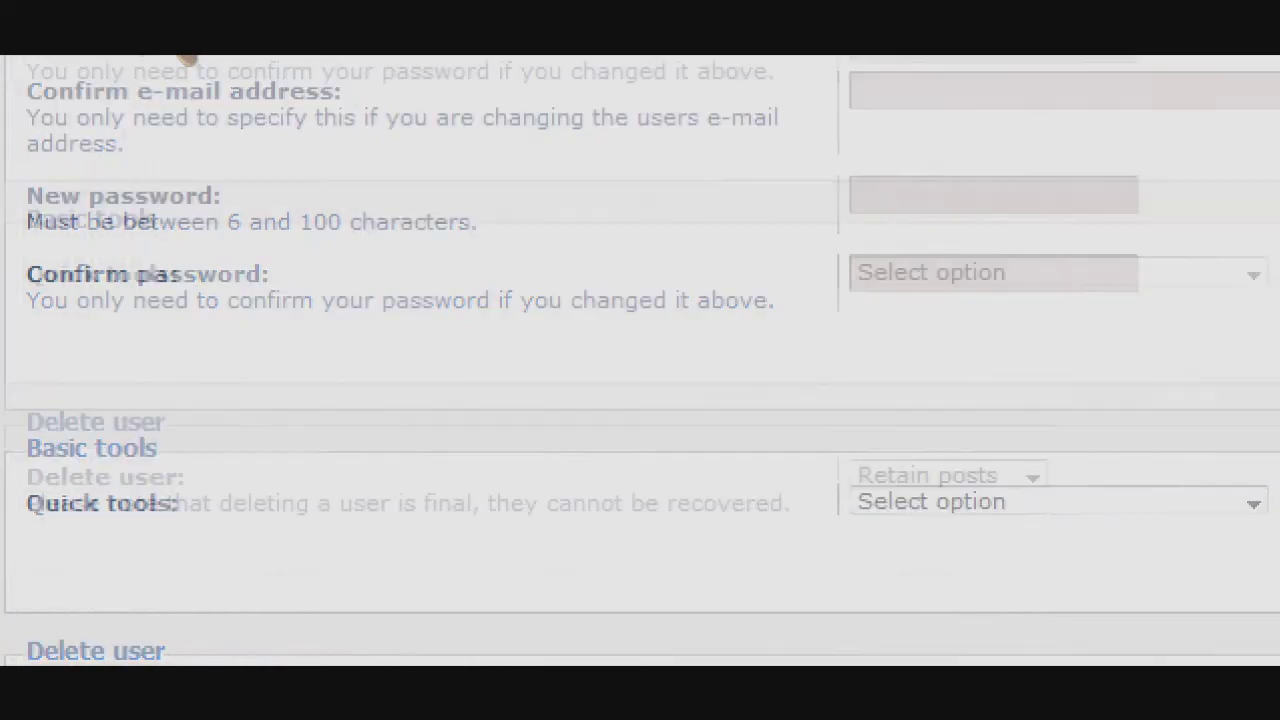
scroll(187, 58, down, 5)
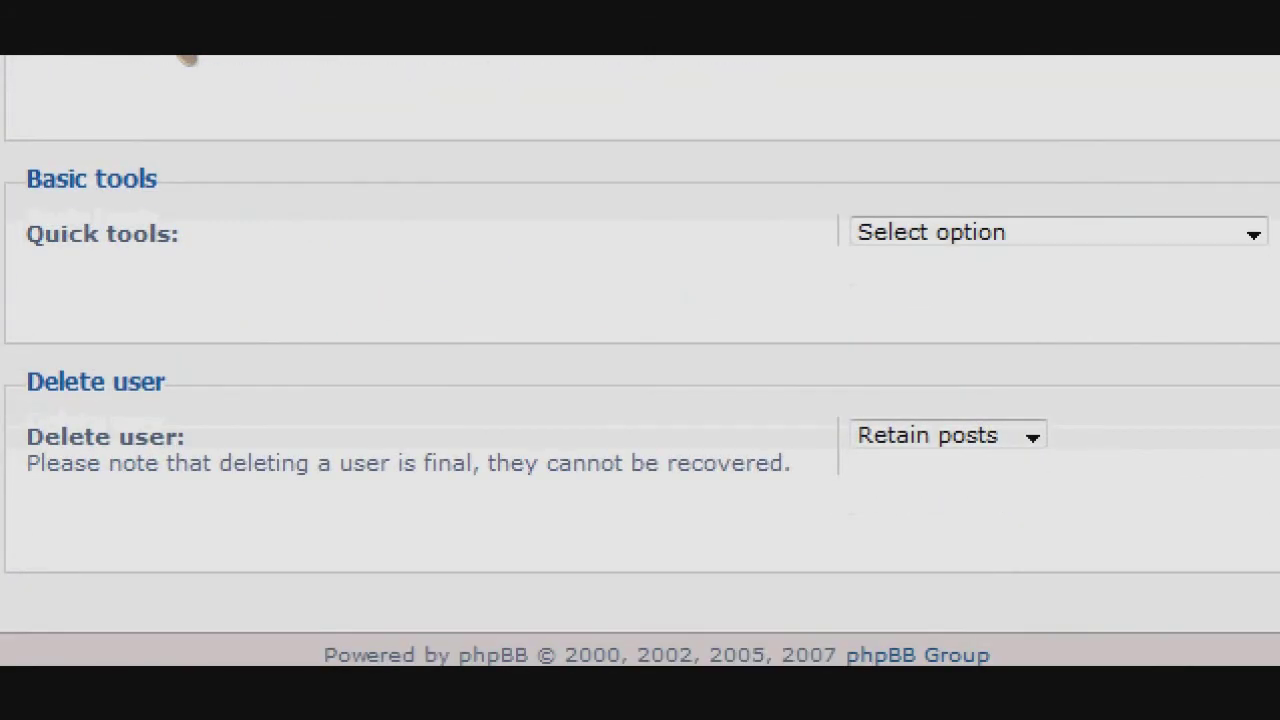
click(948, 435)
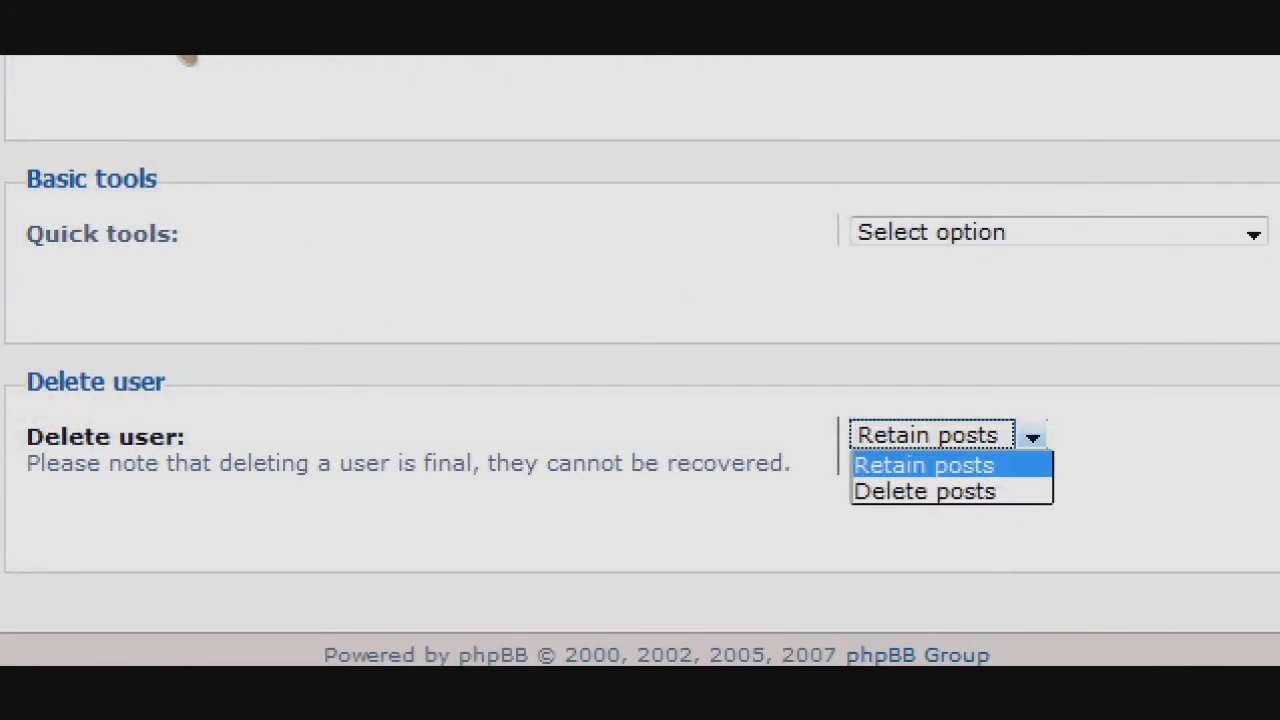
click(923, 463)
scroll(187, 58, up, 5)
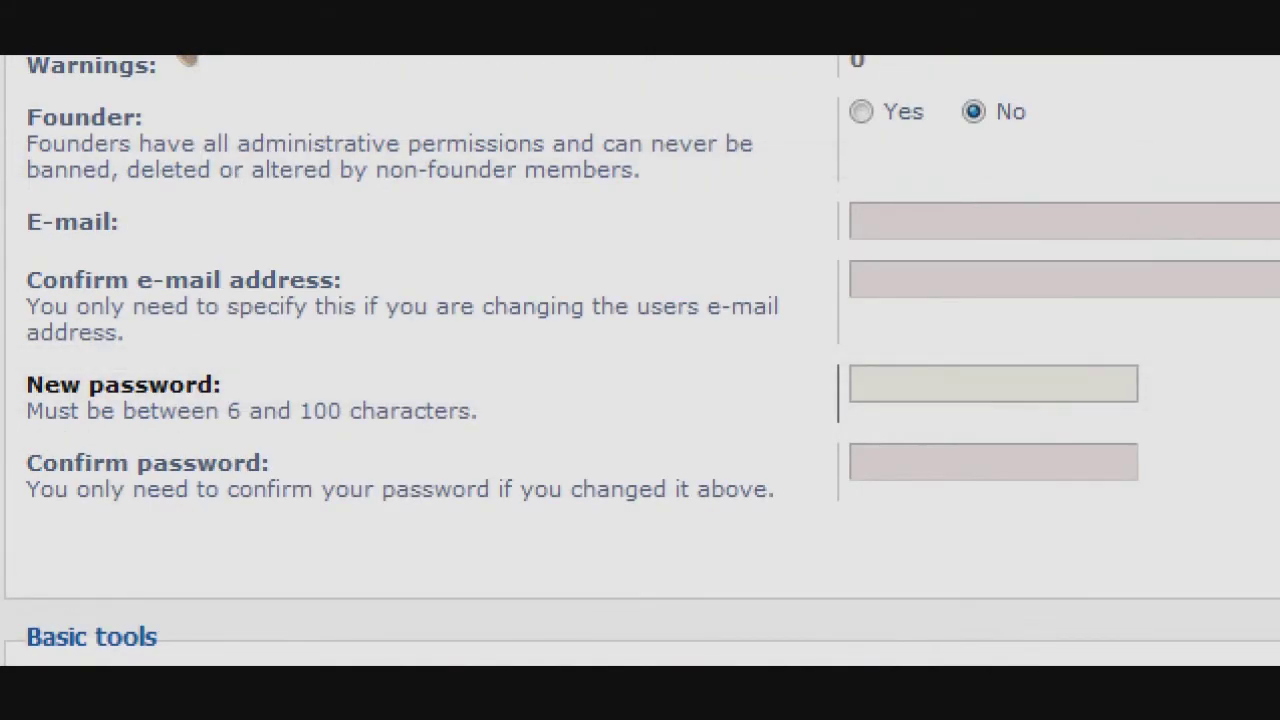
scroll(187, 58, up, 2)
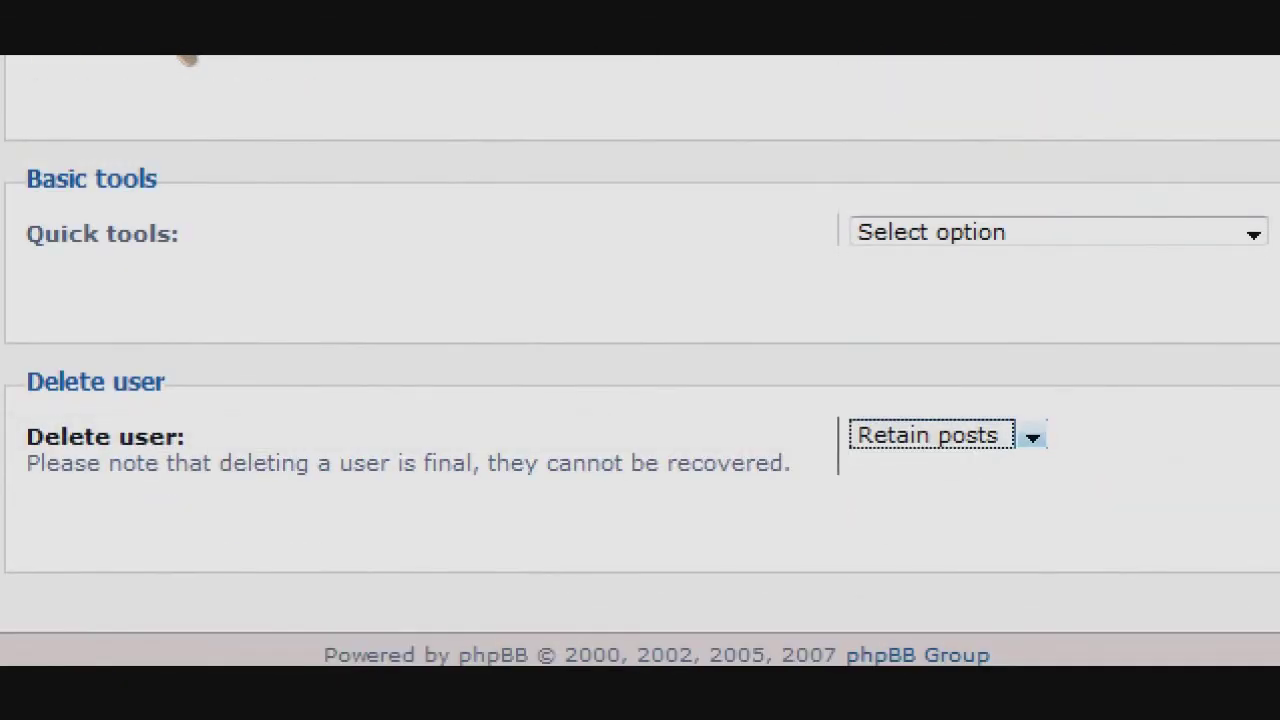
key(alt+Down)
key(Escape)
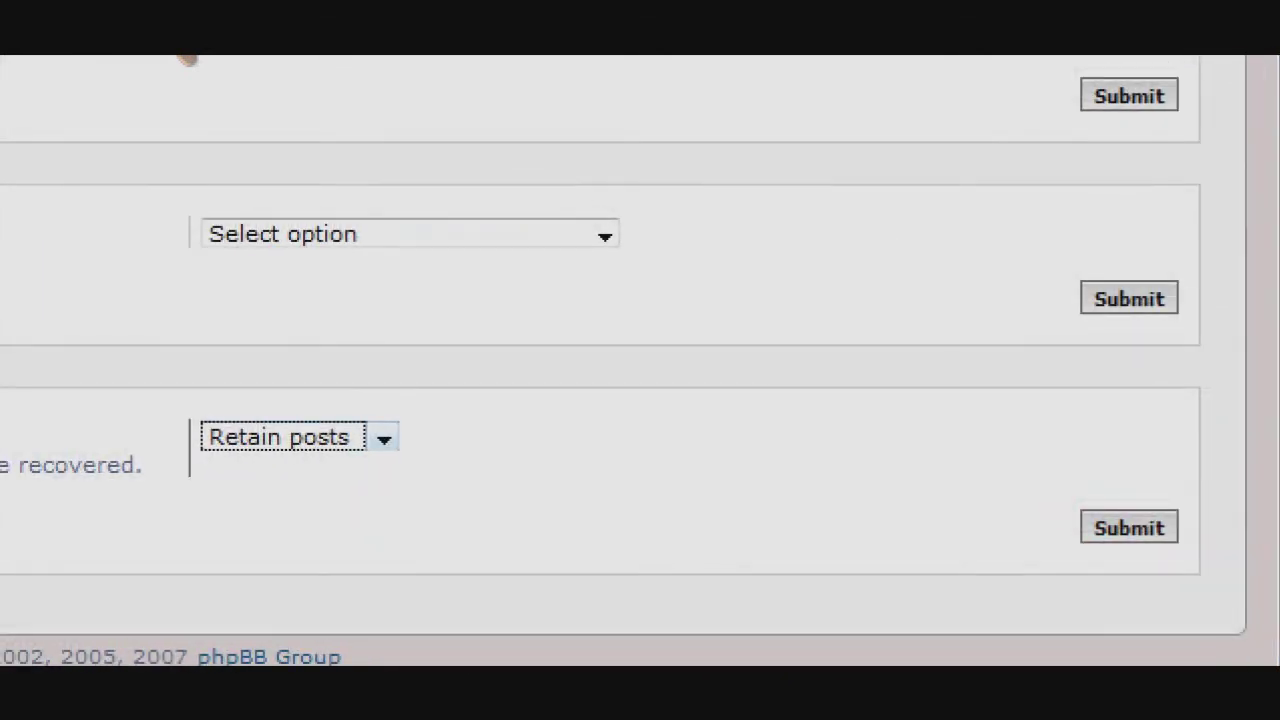
Choose Delete posts and submit the user deletion request.
key(alt+Down)
key(Down)
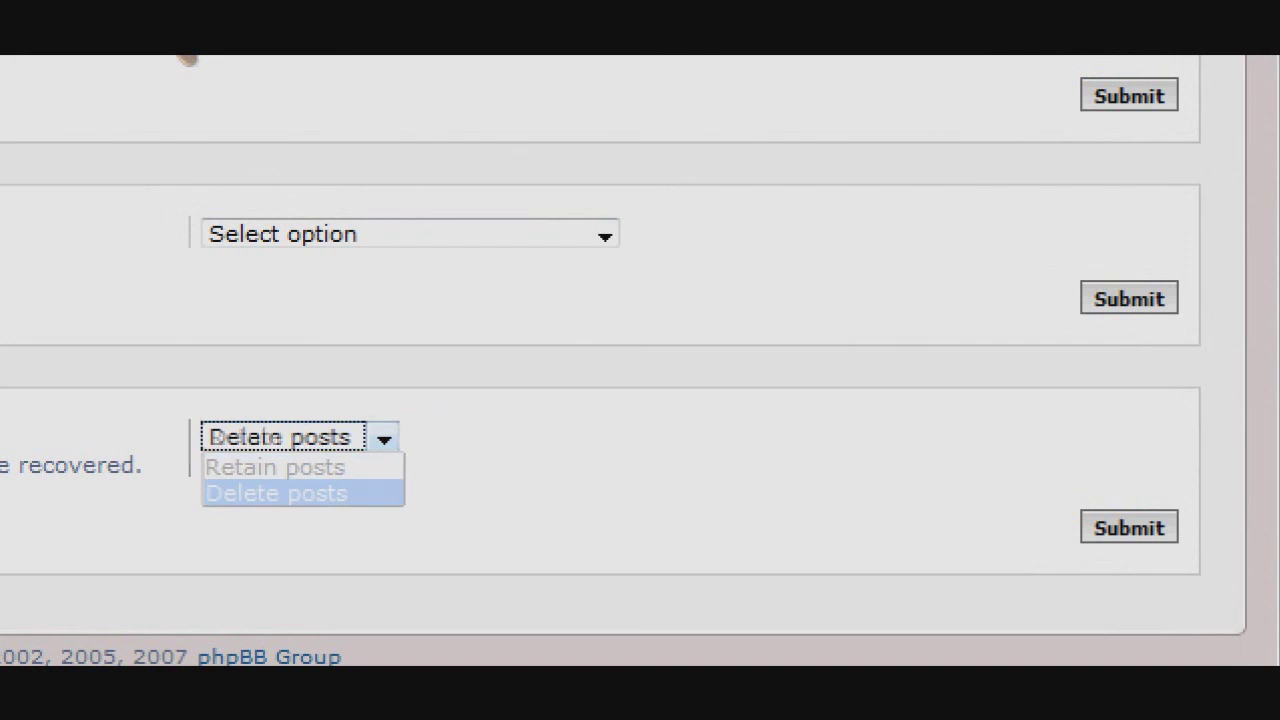
key(Return)
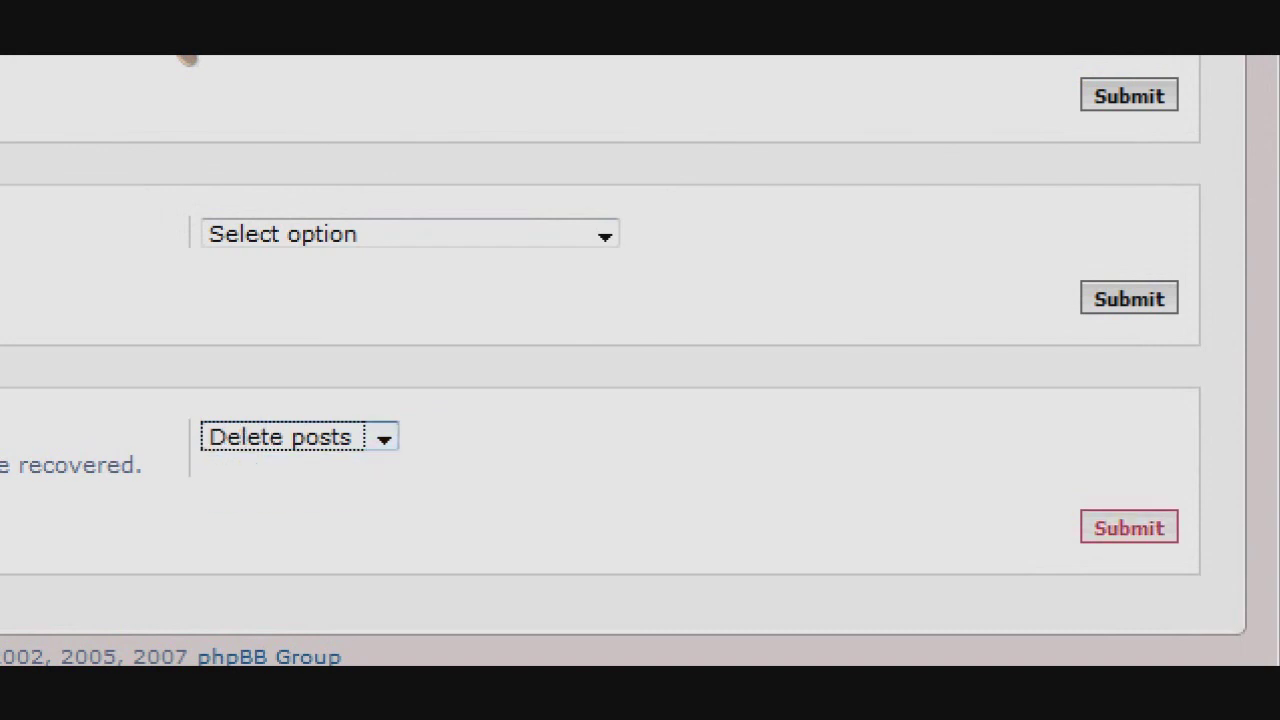
key(Tab)
key(Return)
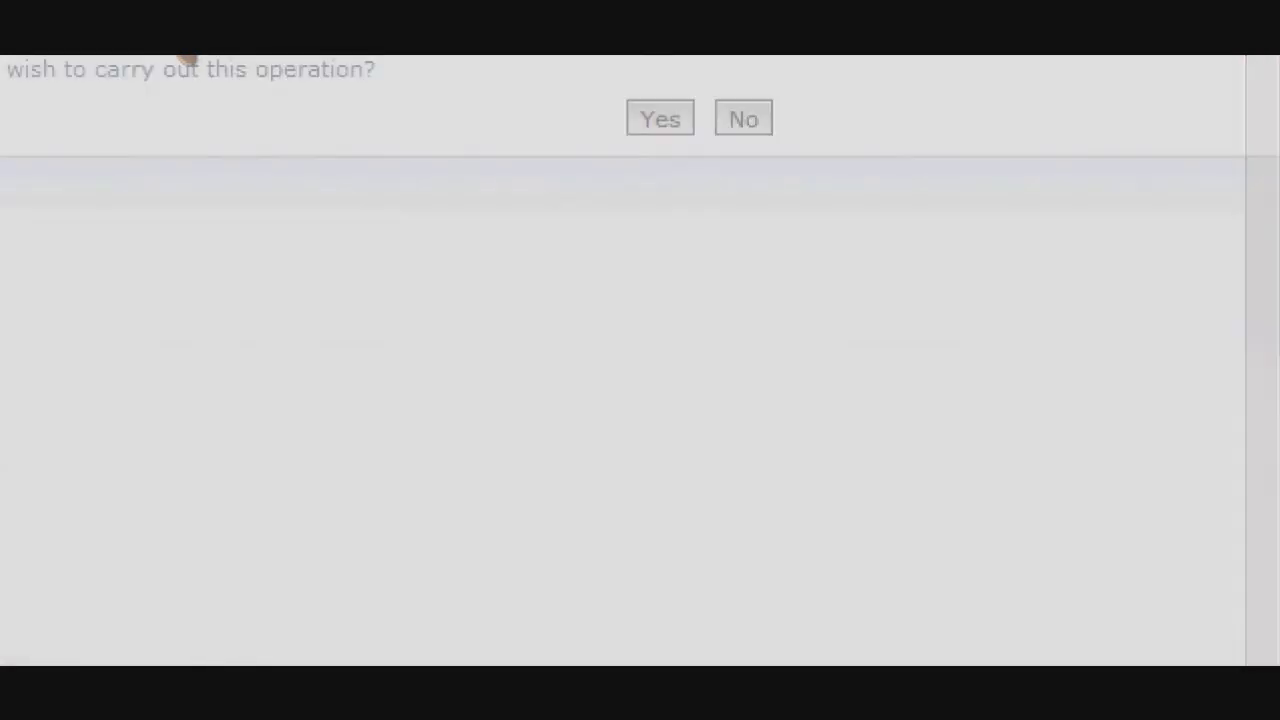